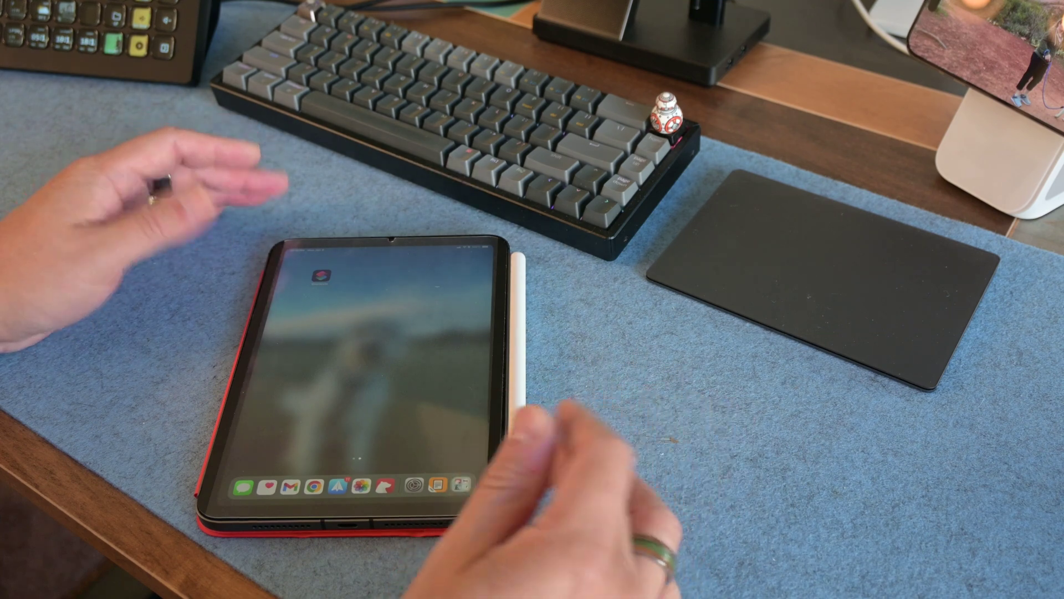
pyautogui.click(438, 355)
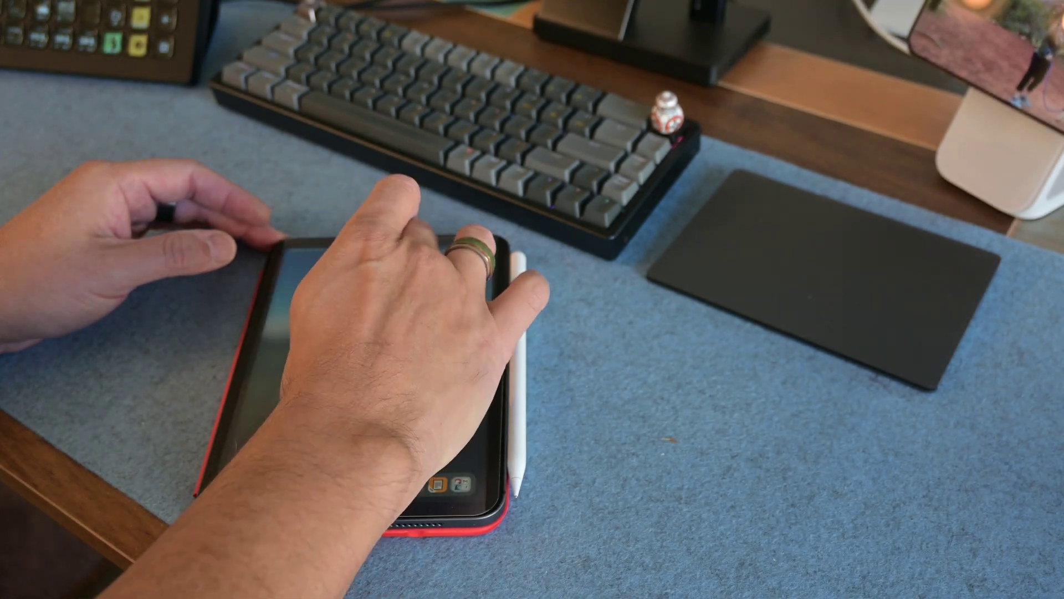
pyautogui.moveTo(477, 266); pyautogui.dragTo(577, 189)
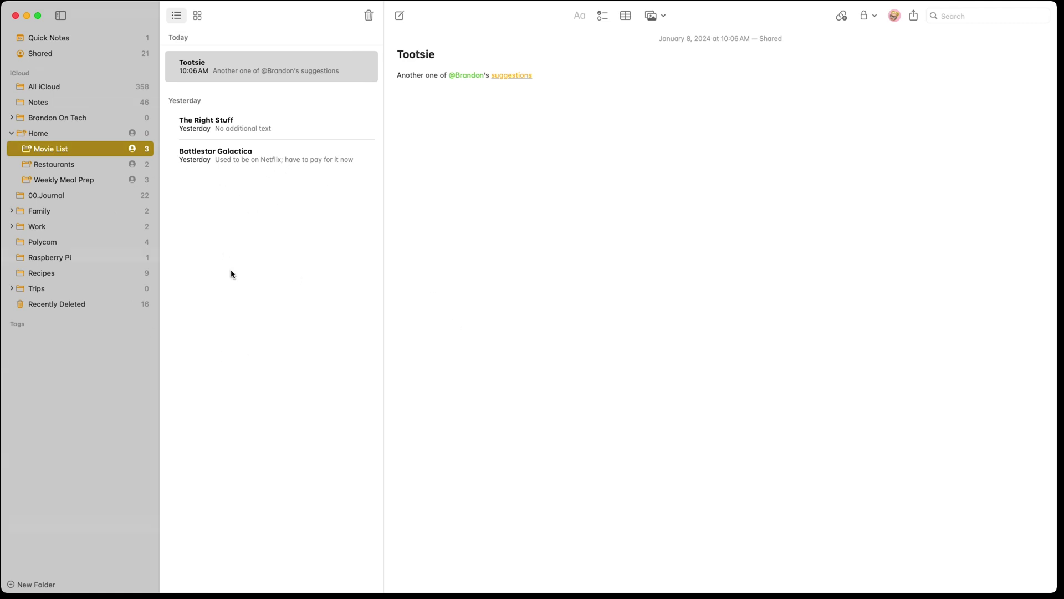
# - View the Quick Notes folder and expand the Work folder to show its subfolders
pyautogui.click(46, 39)
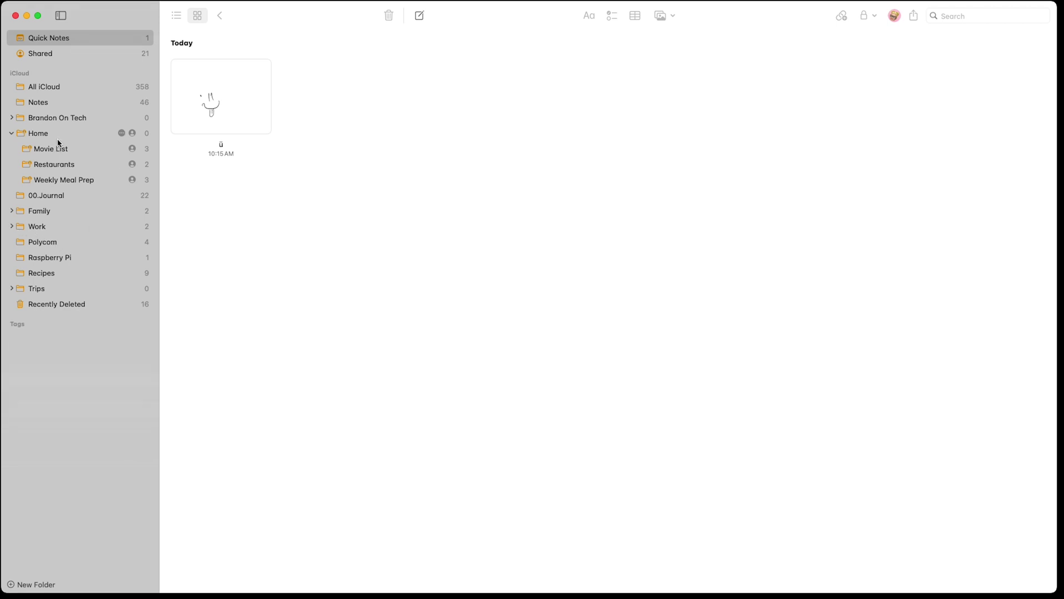
pyautogui.click(11, 226)
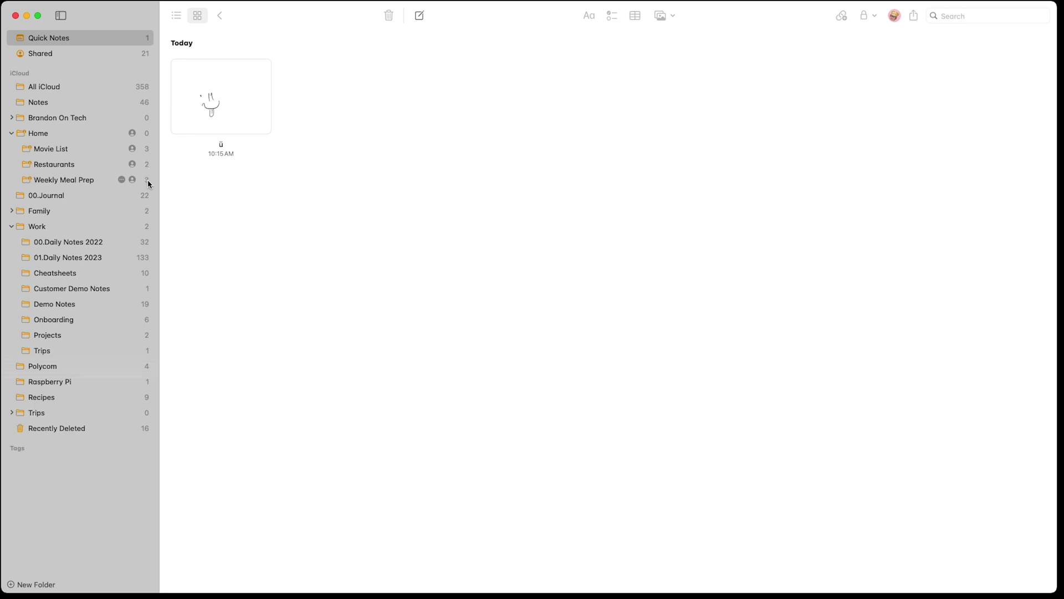
# - Review the Home folder's participants and sharing permissions without changing them
pyautogui.click(133, 137)
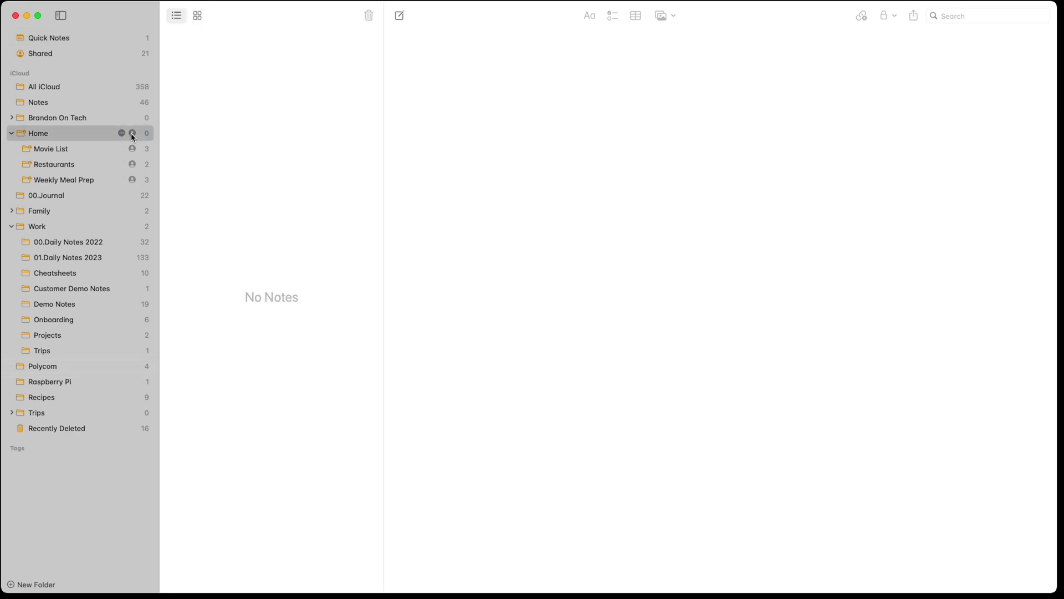
pyautogui.click(133, 134)
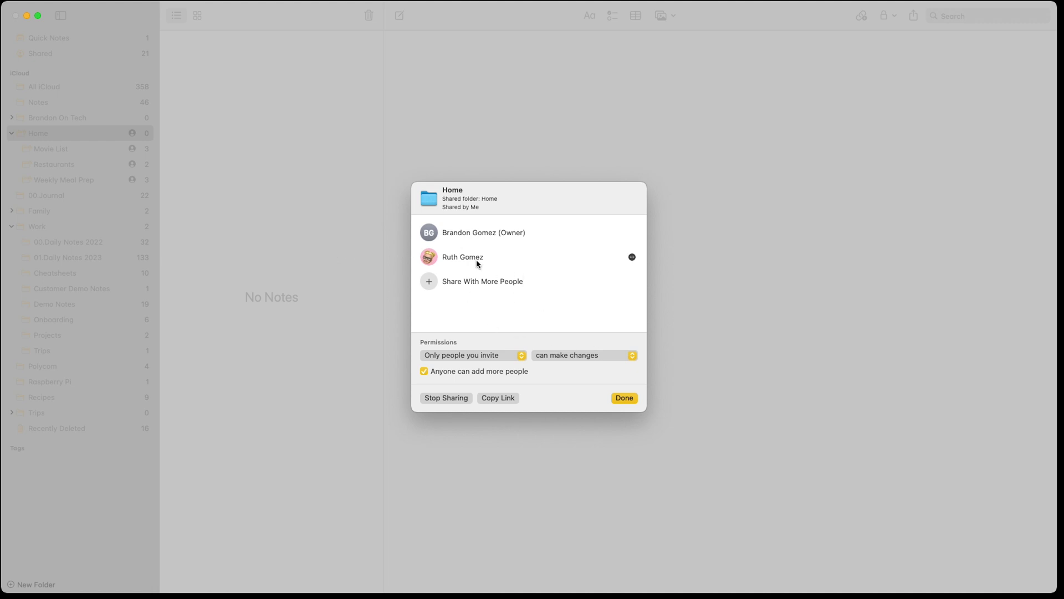
pyautogui.click(625, 399)
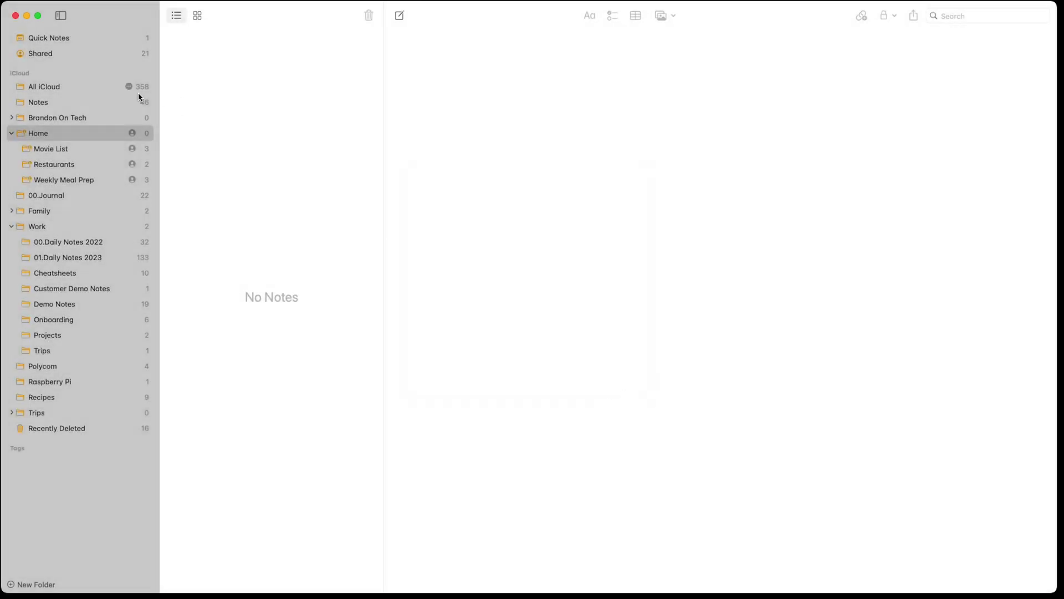
# - Open the Weekly Meal Prep folder and check the actions available for the pinned Meal Template (Duplicate First) note
pyautogui.click(46, 184)
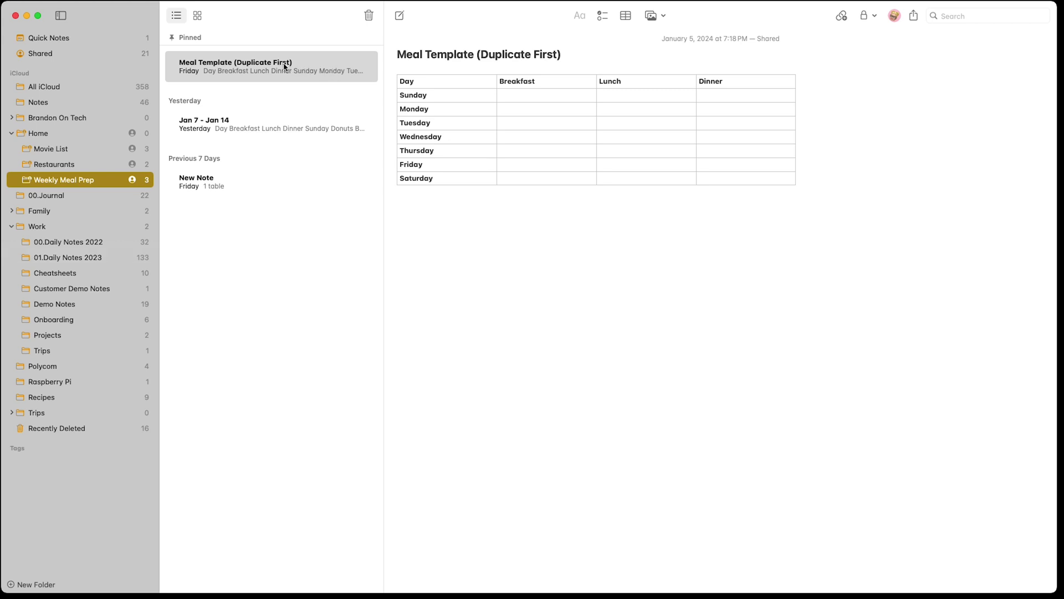
pyautogui.rightClick(255, 69)
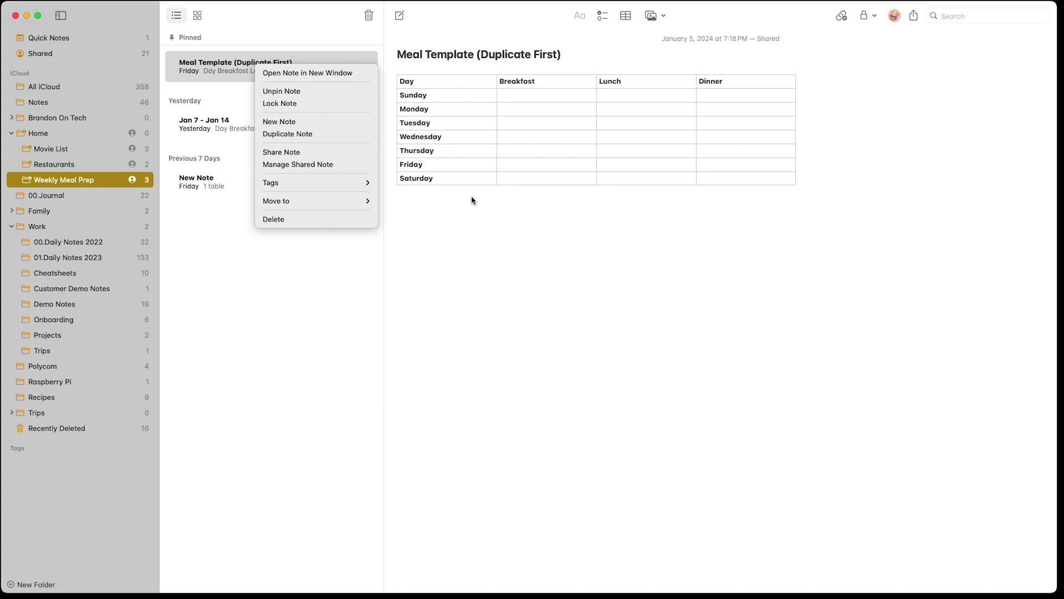
pyautogui.click(481, 216)
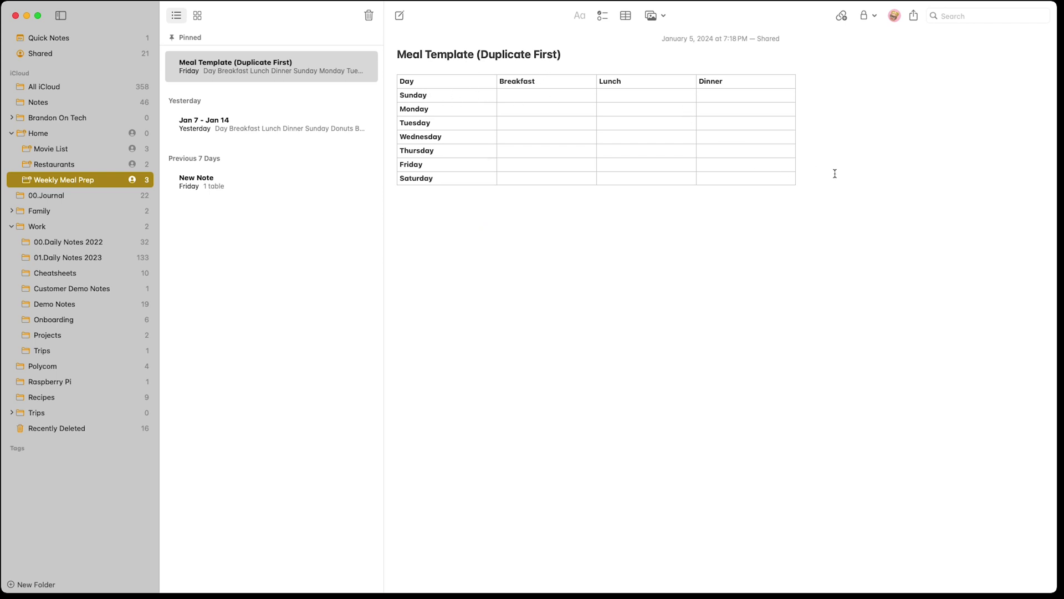
# - Open the New Note containing an empty table and check the options for its first column
pyautogui.click(201, 186)
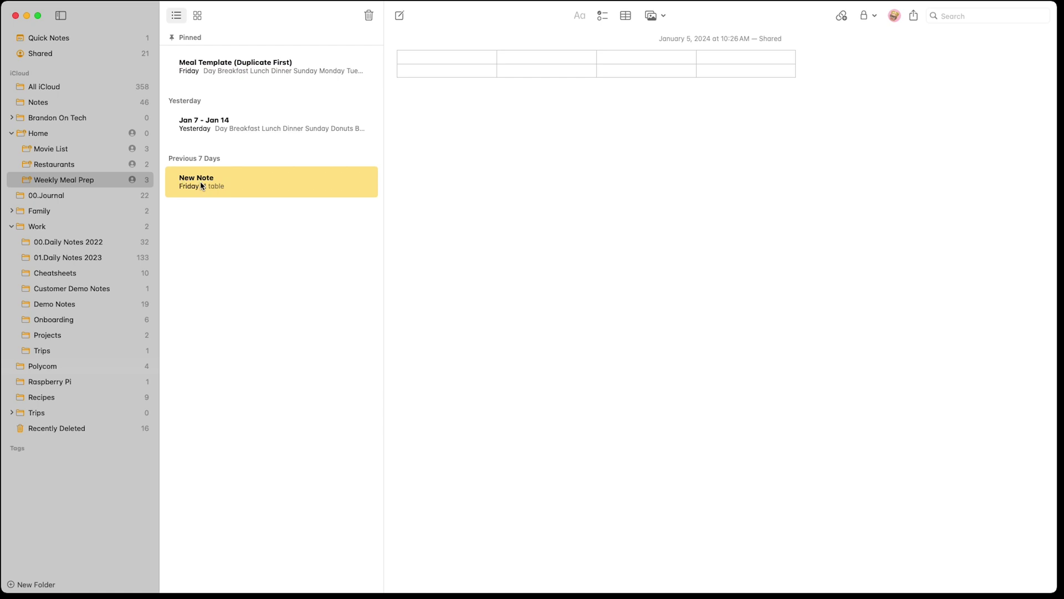
pyautogui.click(438, 55)
pyautogui.click(447, 45)
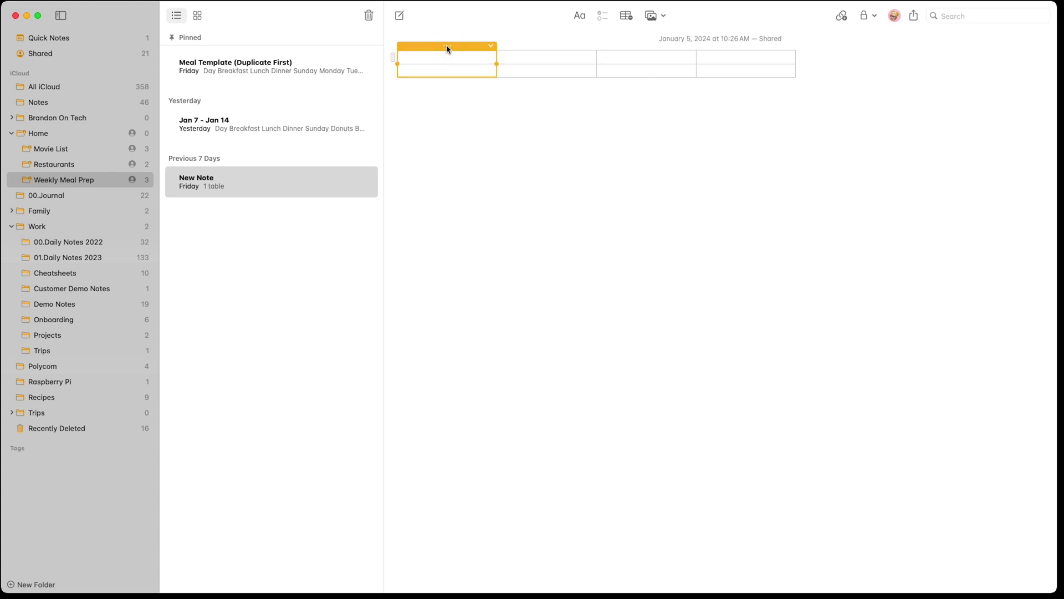
pyautogui.click(491, 46)
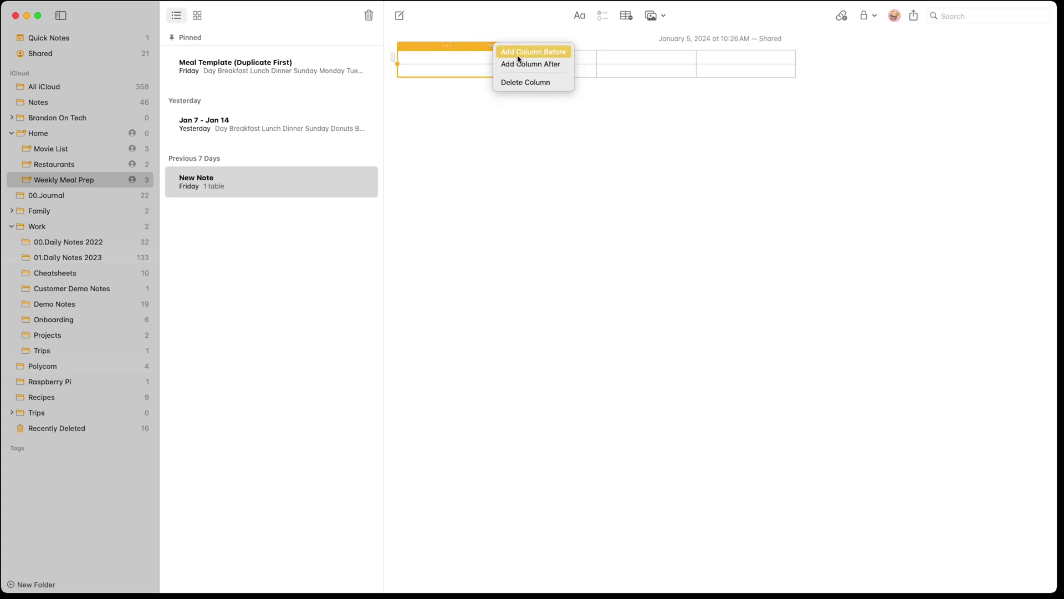
pyautogui.click(457, 63)
pyautogui.click(430, 65)
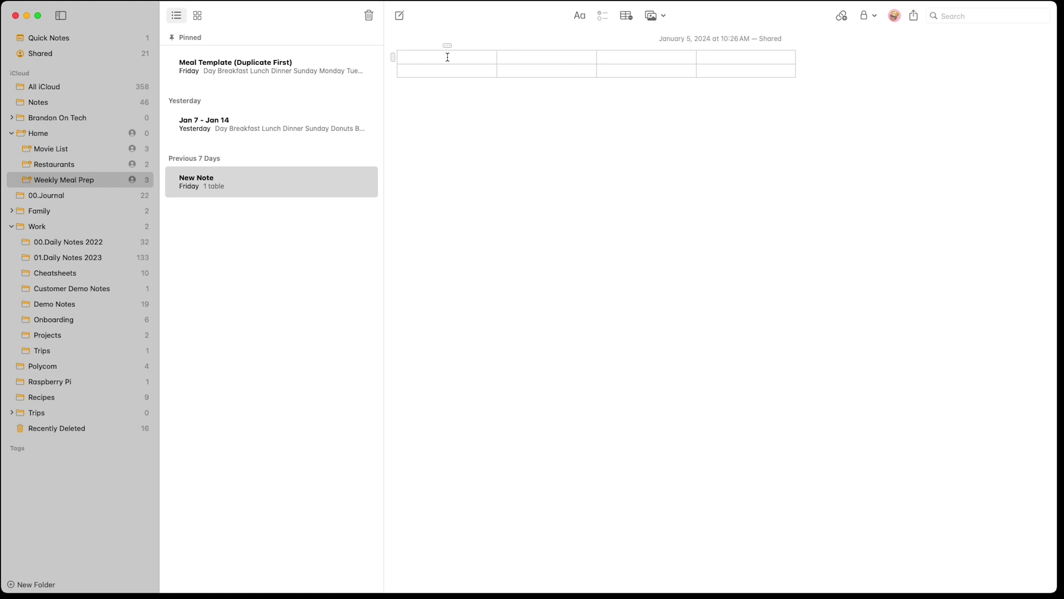
pyautogui.write('safdsdfsdafdsdfasdfasdsddasddsafdsdfsdsdfsafd')
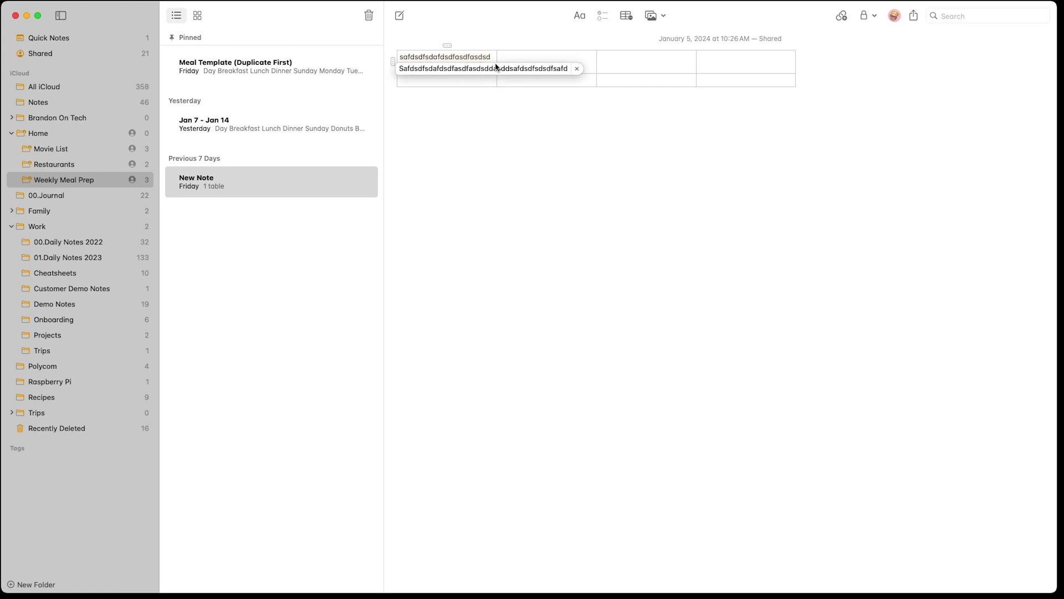
pyautogui.click(623, 65)
pyautogui.click(498, 62)
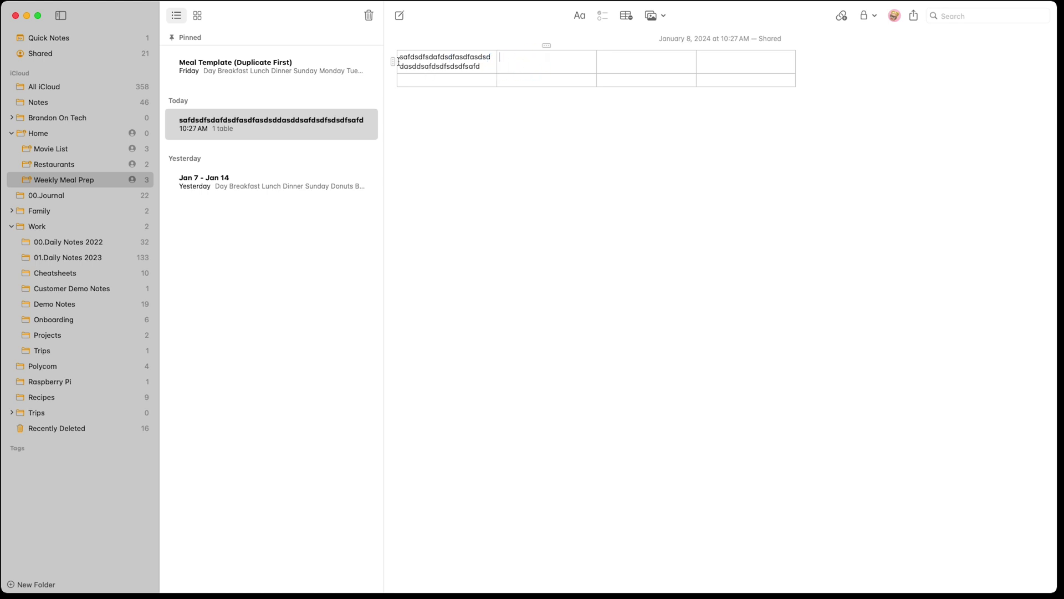
pyautogui.click(392, 62)
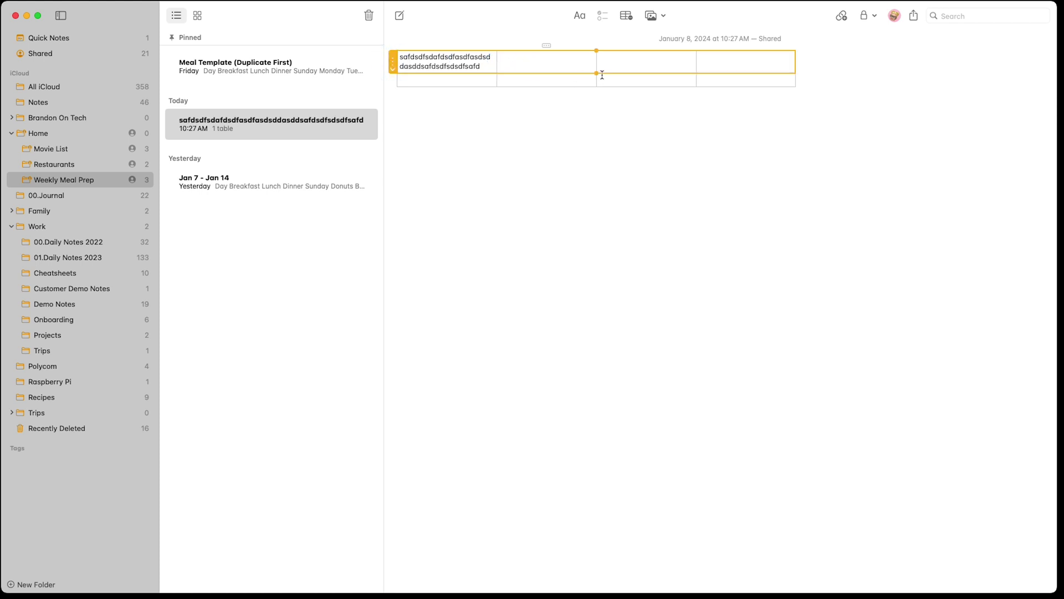
pyautogui.moveTo(597, 73)
pyautogui.mouseDown()
pyautogui.moveTo(597, 83)
pyautogui.moveTo(599, 56)
pyautogui.moveTo(596, 82)
pyautogui.mouseUp()
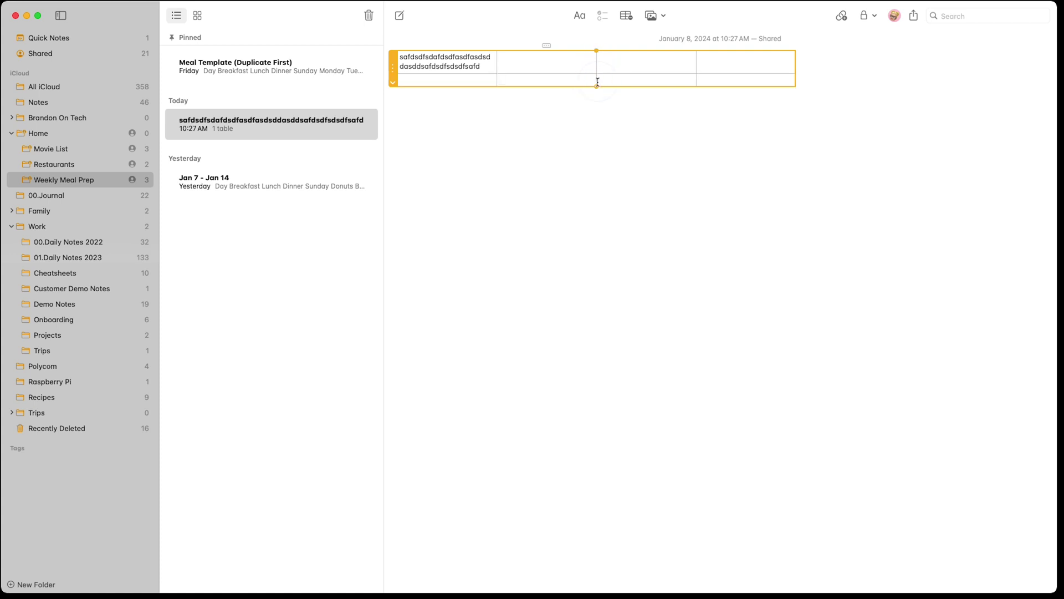
pyautogui.press('super+z')
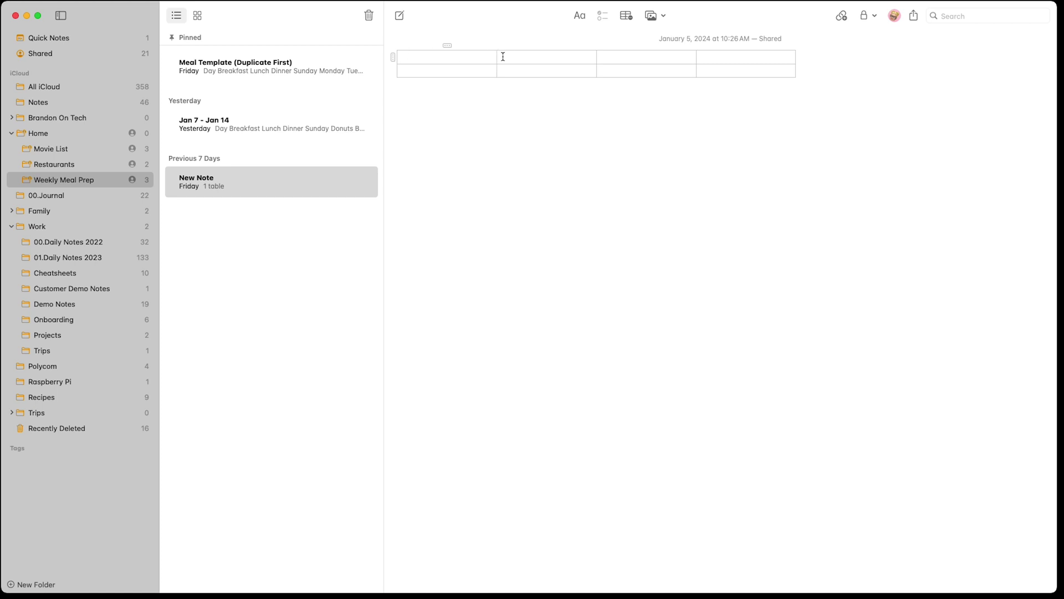
# - Fill the table's first cell with the placeholder text "safdsdfsdafdsdfasdfasdsddasddsafdsdfsdsdfsafd"
pyautogui.write('safdsdfsdafdsdfasdfasdsdd')
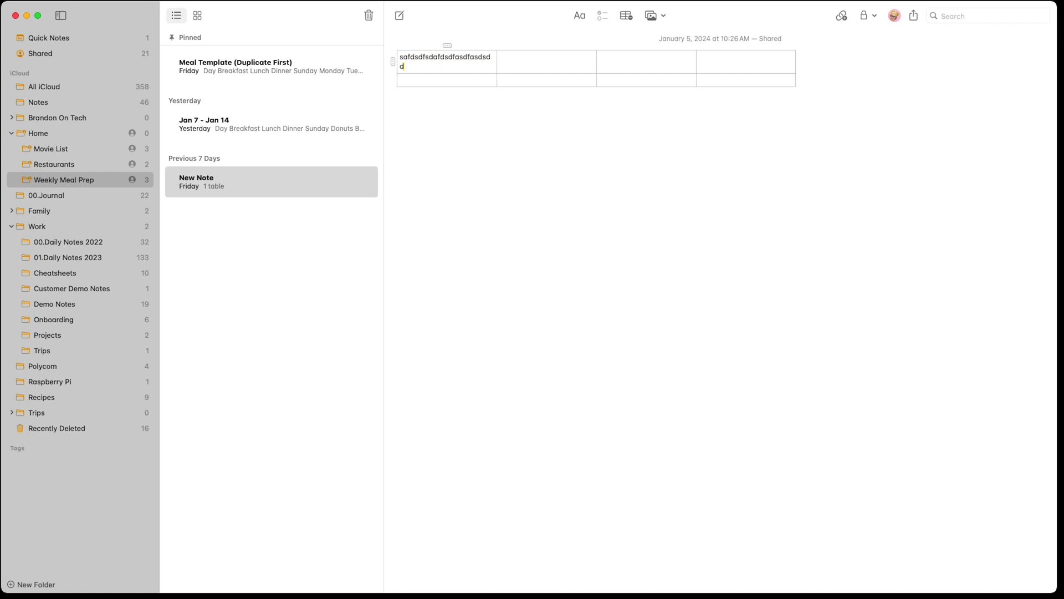
pyautogui.write('asddsafdsdfsdsdfsafd')
pyautogui.click(613, 65)
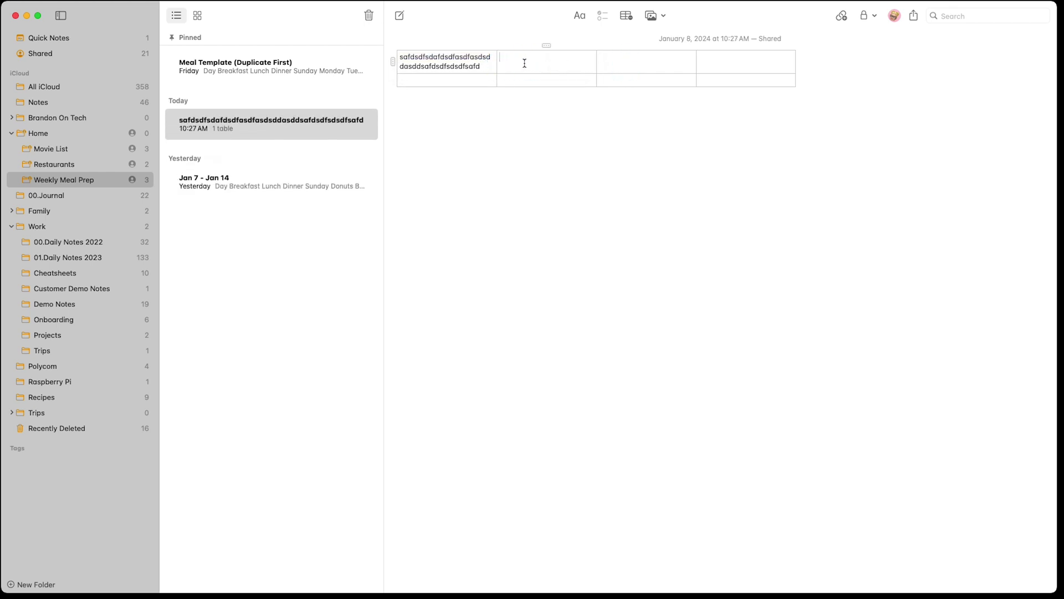
# - Select both table rows and add a new row below them
pyautogui.click(392, 62)
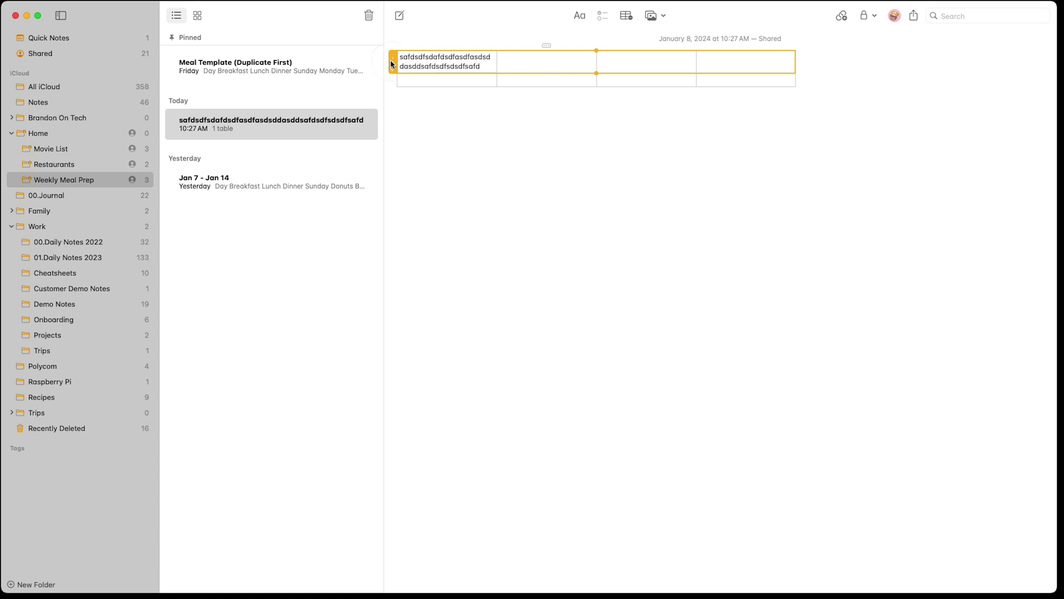
pyautogui.moveTo(597, 73)
pyautogui.mouseDown()
pyautogui.moveTo(597, 86)
pyautogui.moveTo(596, 53)
pyautogui.moveTo(597, 82)
pyautogui.mouseUp()
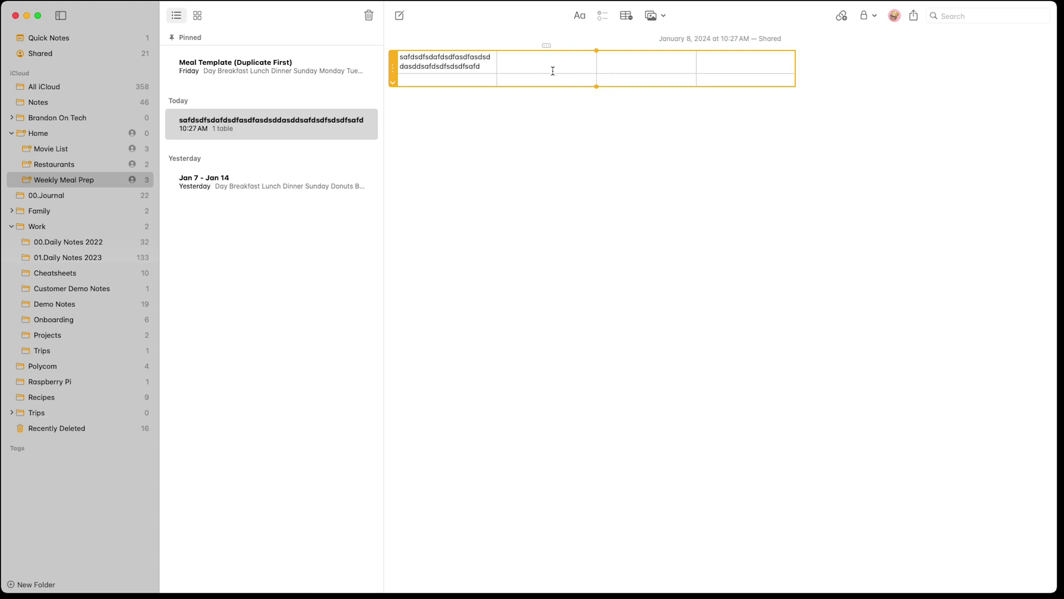
pyautogui.click(392, 83)
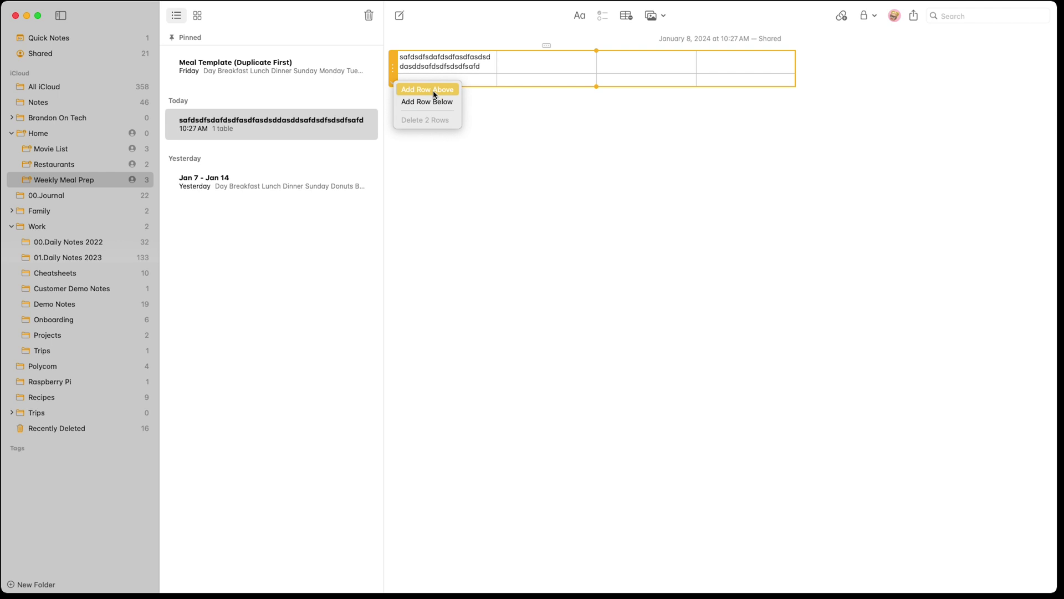
pyautogui.click(435, 102)
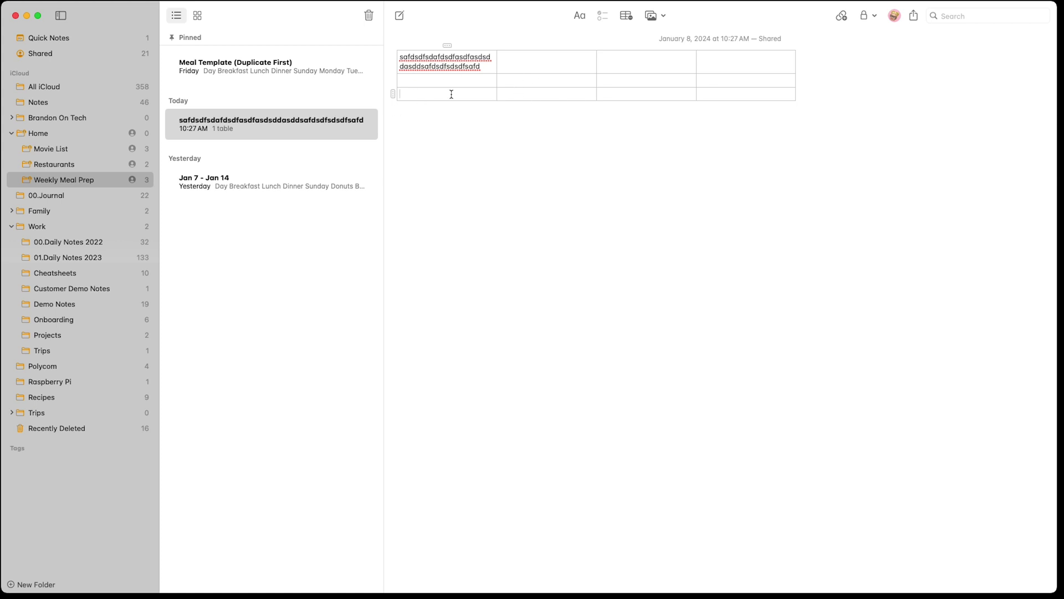
# - Check the text styles available inside the table and enter "Title" on the line below it
pyautogui.click(574, 17)
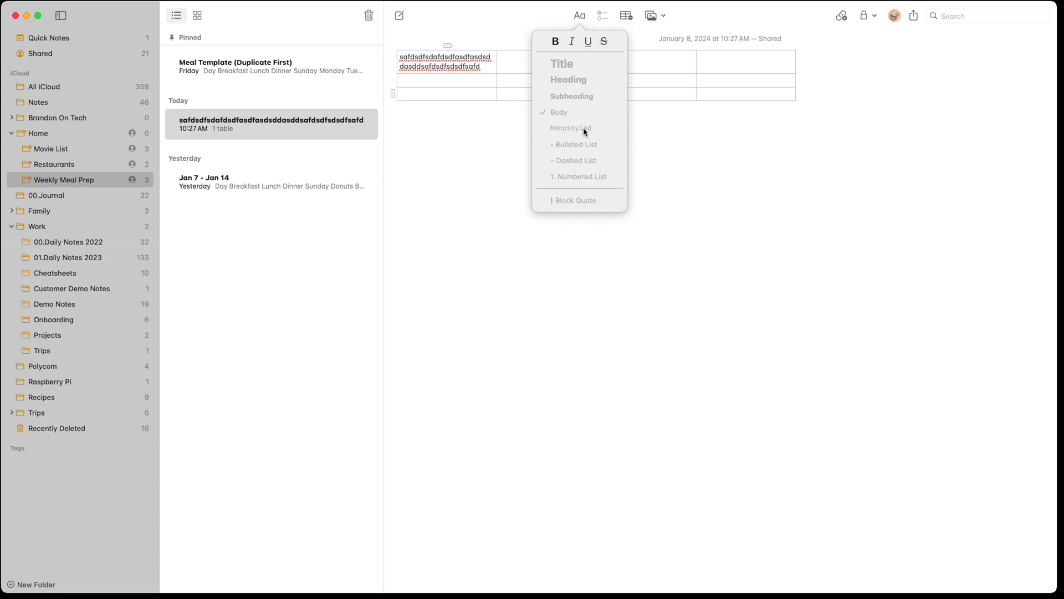
pyautogui.click(663, 119)
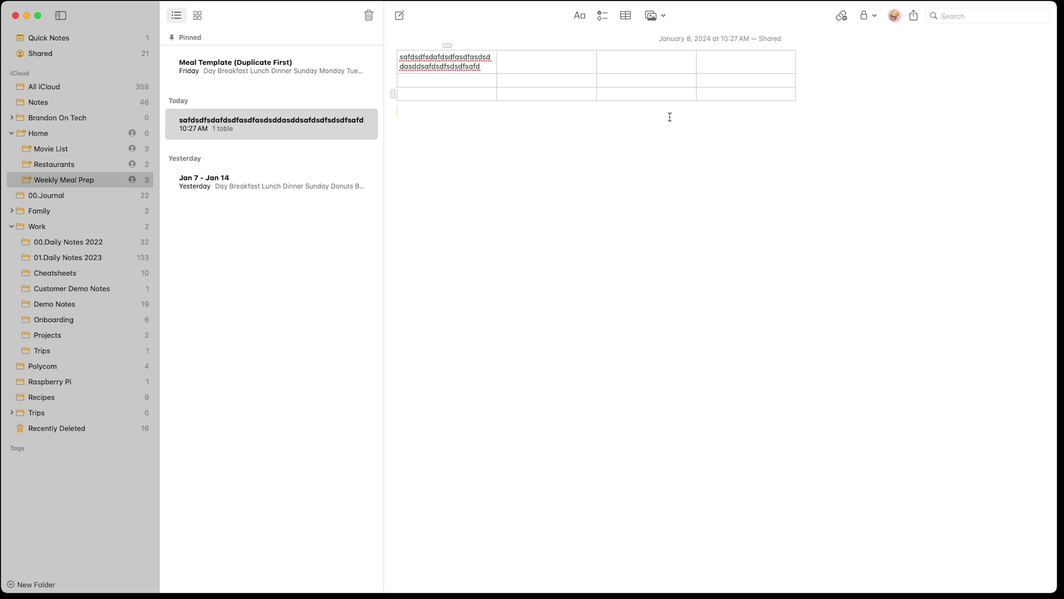
pyautogui.write('Titile')
pyautogui.press('BackSpace')
pyautogui.press('BackSpace')
pyautogui.press('BackSpace')
pyautogui.write('le')
# - Apply the Heading style to the "Title" line below the table
pyautogui.doubleClick(402, 111)
pyautogui.click(578, 16)
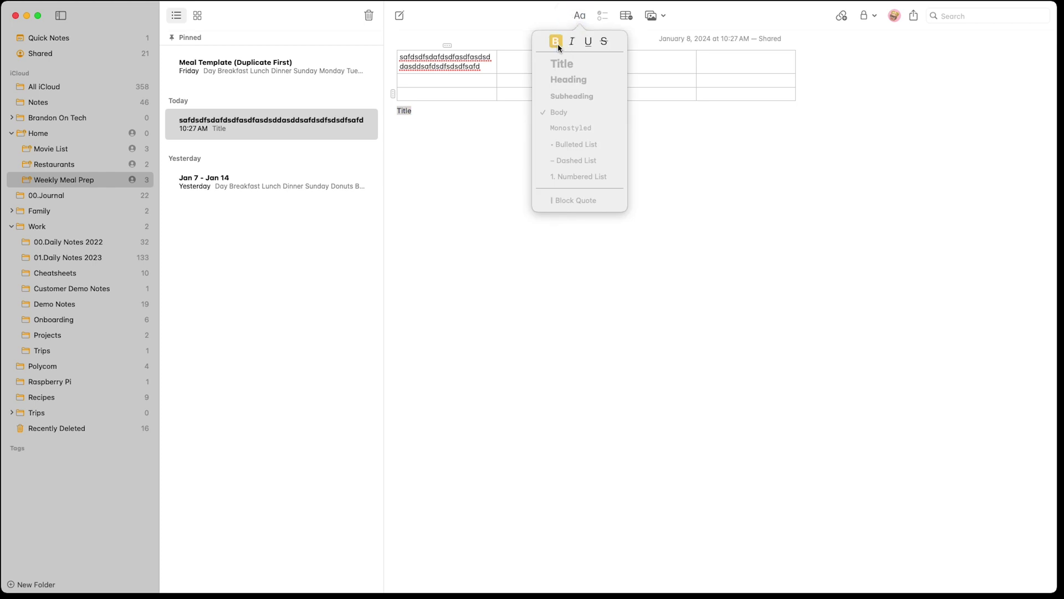
pyautogui.click(450, 114)
pyautogui.click(421, 113)
pyautogui.click(580, 15)
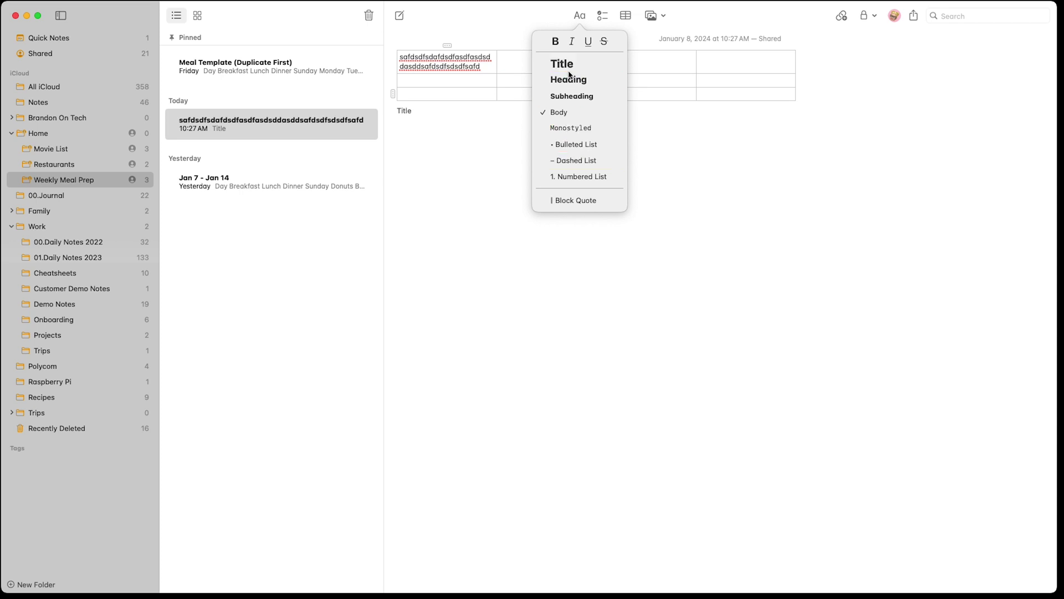
pyautogui.click(570, 81)
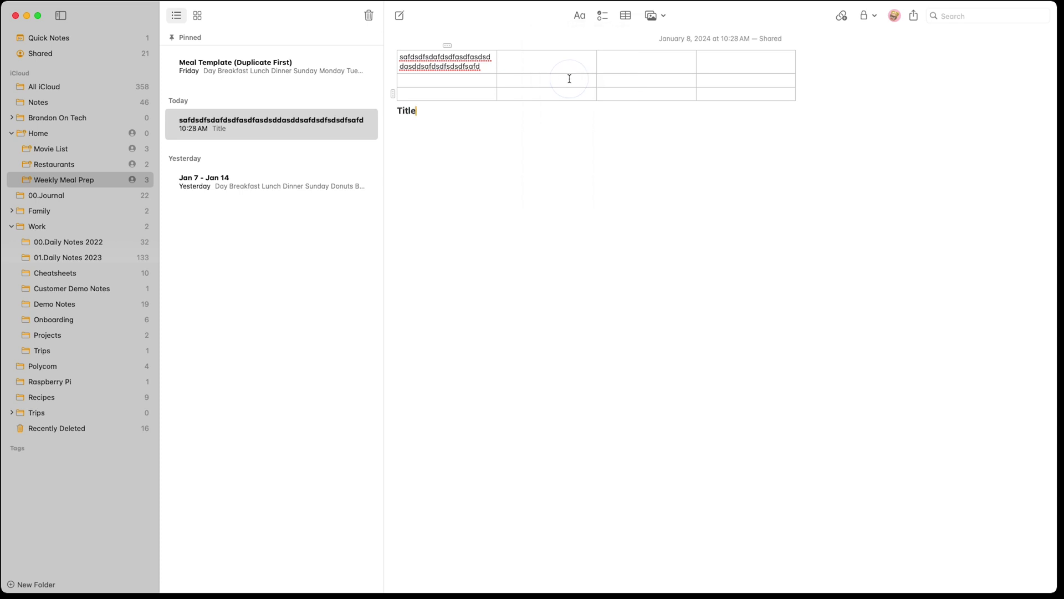
# - Review the paragraph styles for the "Title" line and the options for inserting photos, scans and sketches
pyautogui.click(464, 109)
pyautogui.click(579, 15)
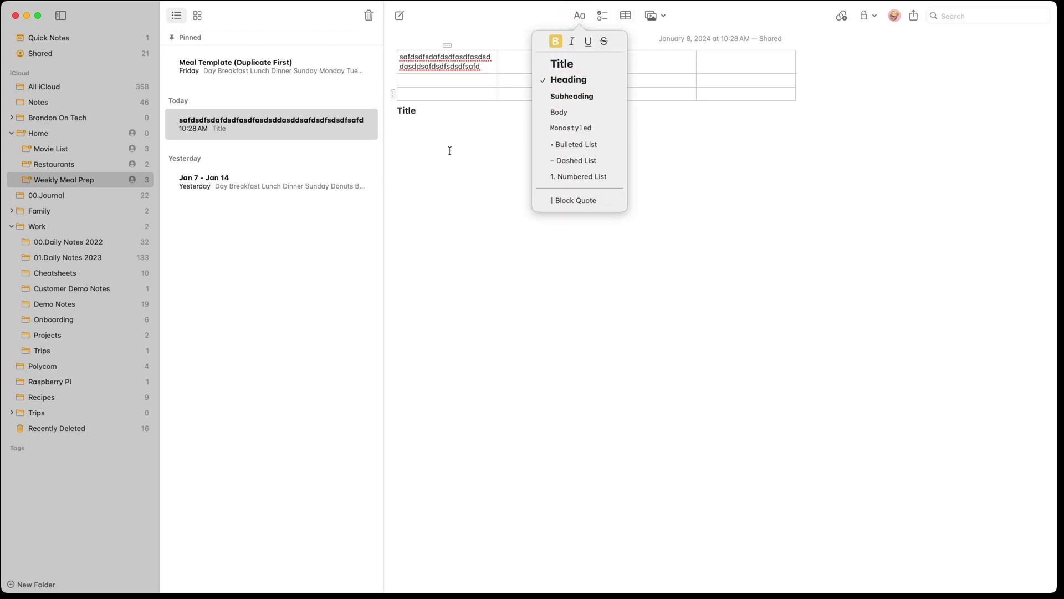
pyautogui.click(444, 122)
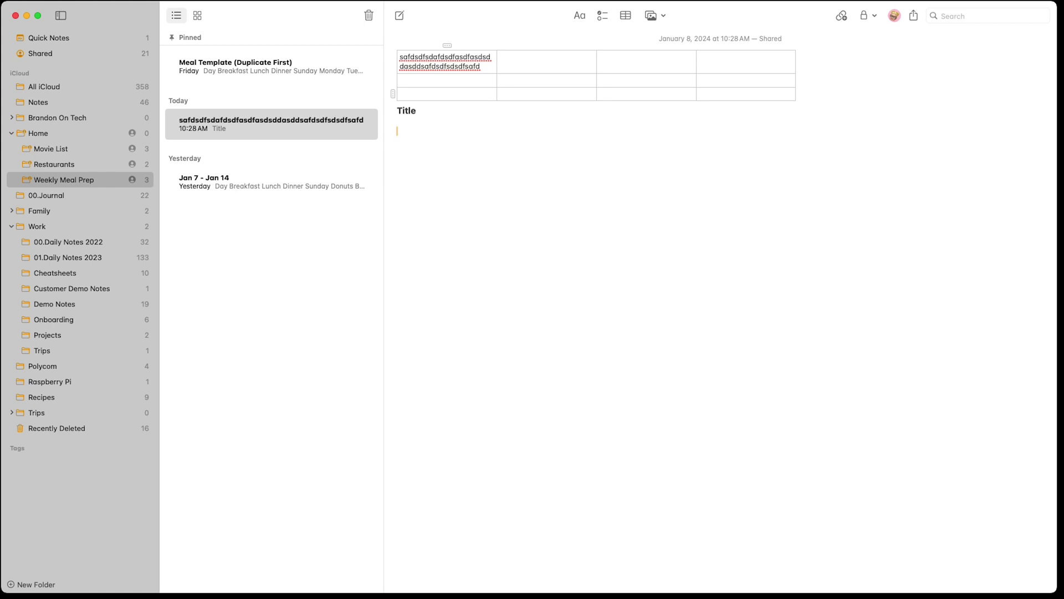
pyautogui.click(425, 113)
pyautogui.click(663, 17)
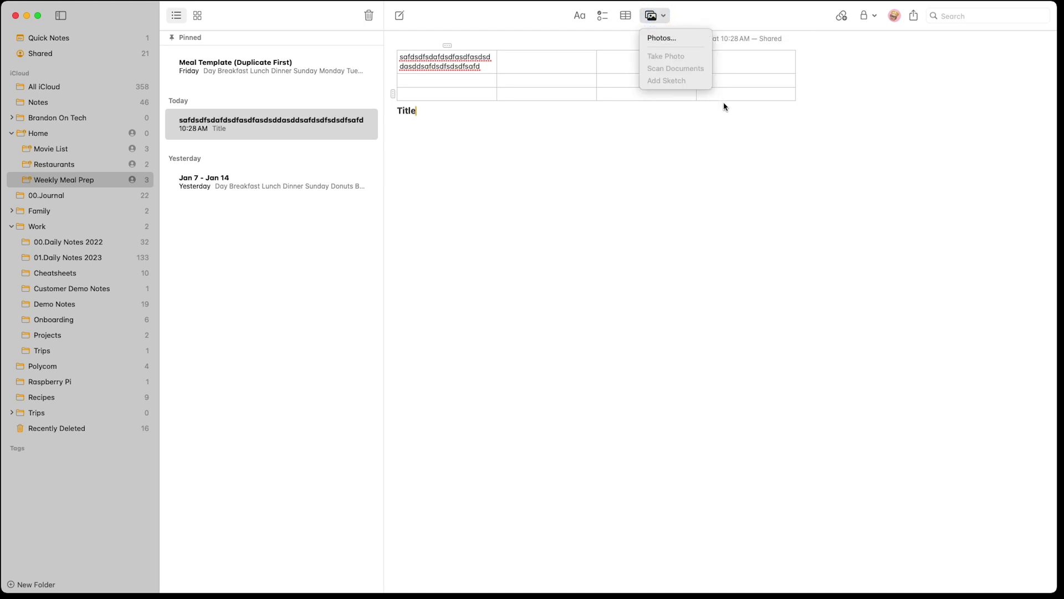
pyautogui.click(727, 14)
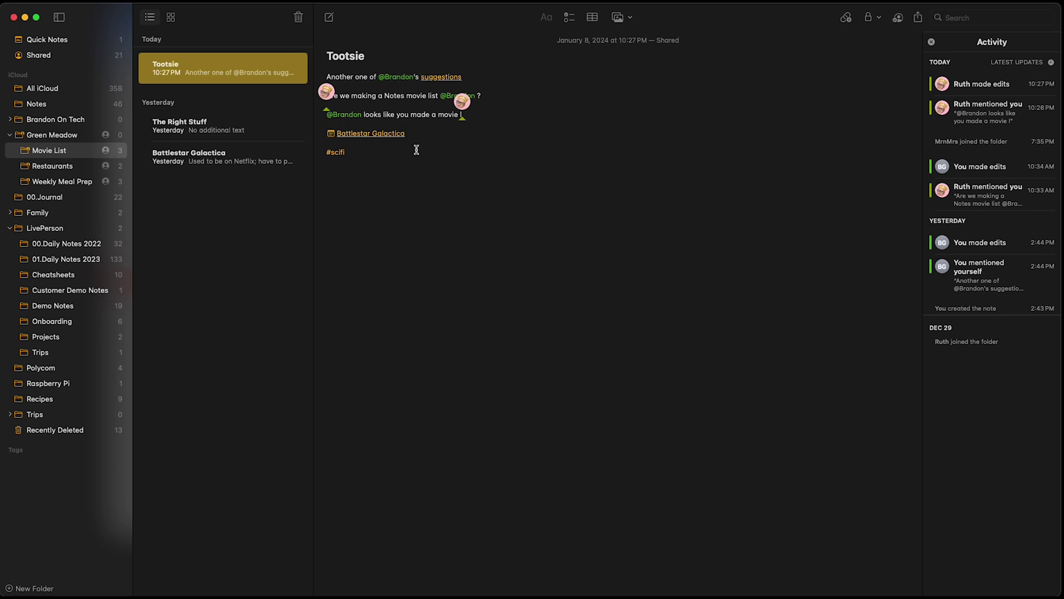
# - Add the line "Typing a note here" below the #scifi tag in the shared Tootsie note
pyautogui.press('Tab')
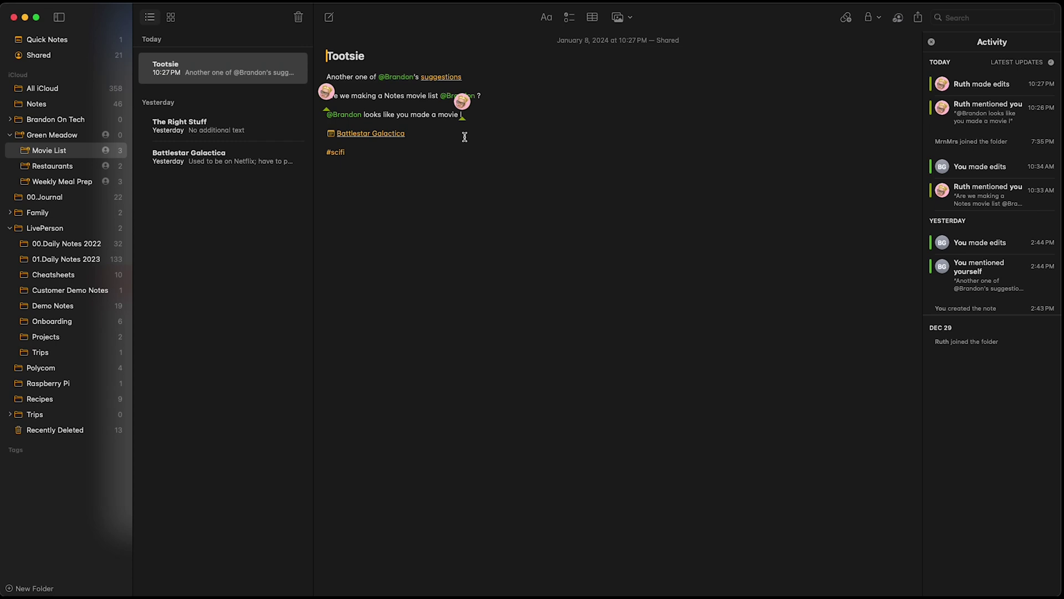
pyautogui.click(438, 160)
pyautogui.press('Return')
pyautogui.write('Typing a note')
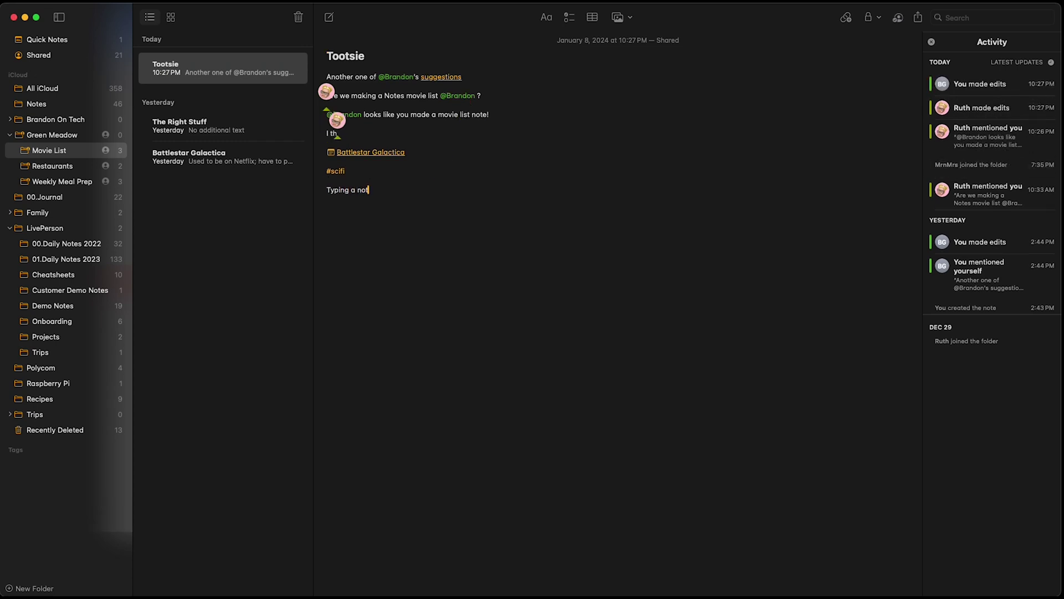
pyautogui.write(' here')
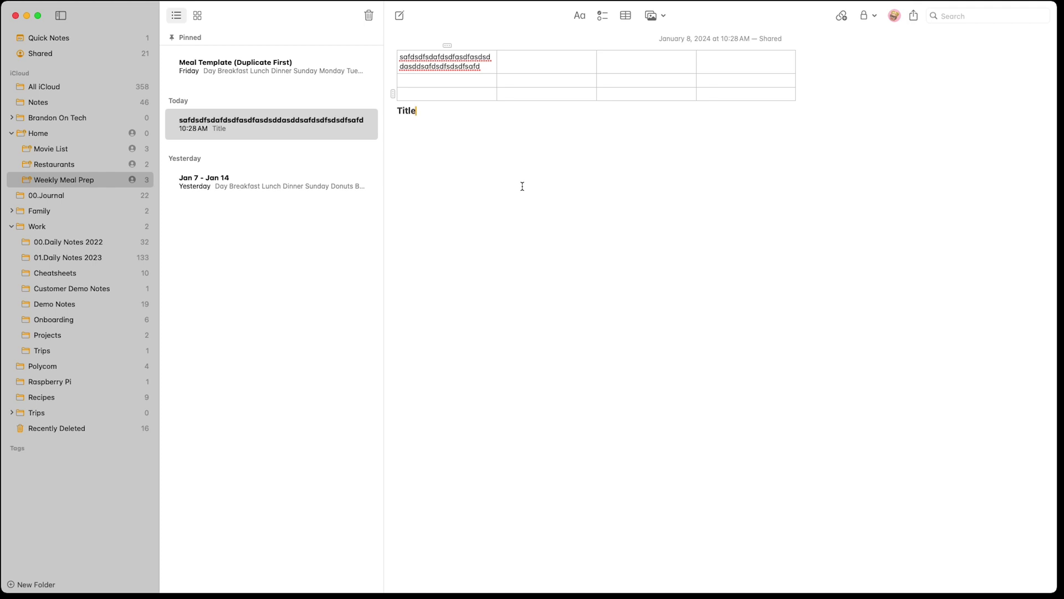
# - Below the "Title" heading, mention the first suggested collaborator and add the message "check this out!"
pyautogui.click(436, 110)
pyautogui.press('Return')
pyautogui.press('Return')
pyautogui.write('@')
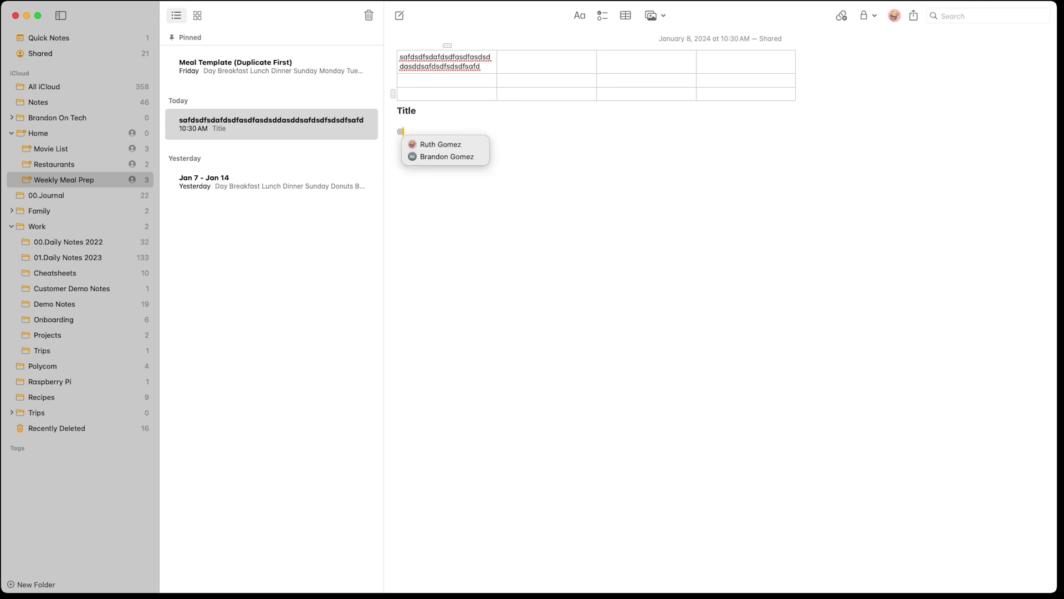
pyautogui.click(477, 145)
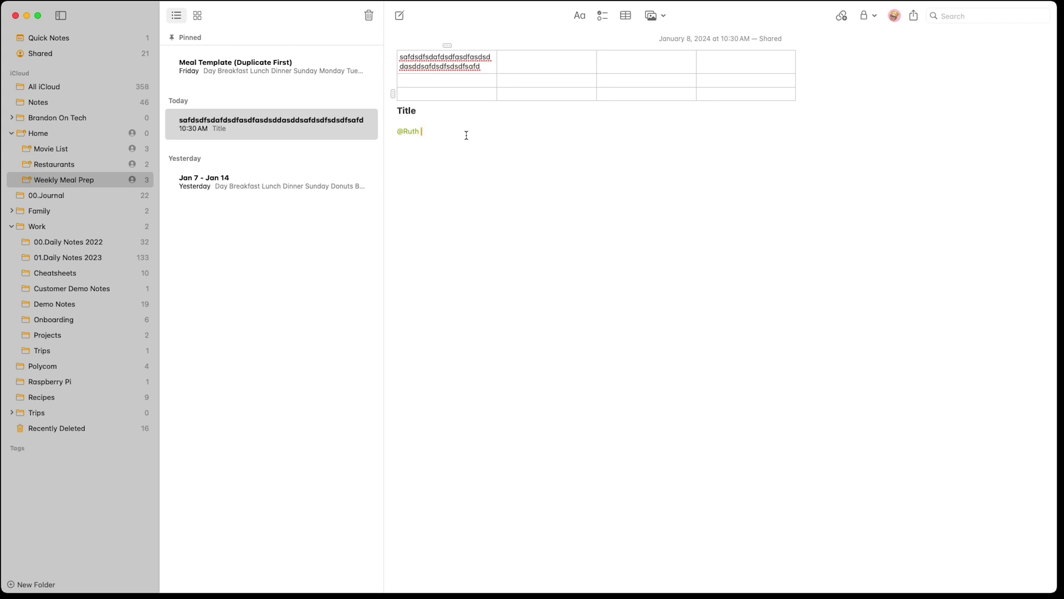
pyautogui.write('check this out!')
# - Look through the notes in the Movie List folder and follow the "suggestions" link in the Tootsie note
pyautogui.click(55, 149)
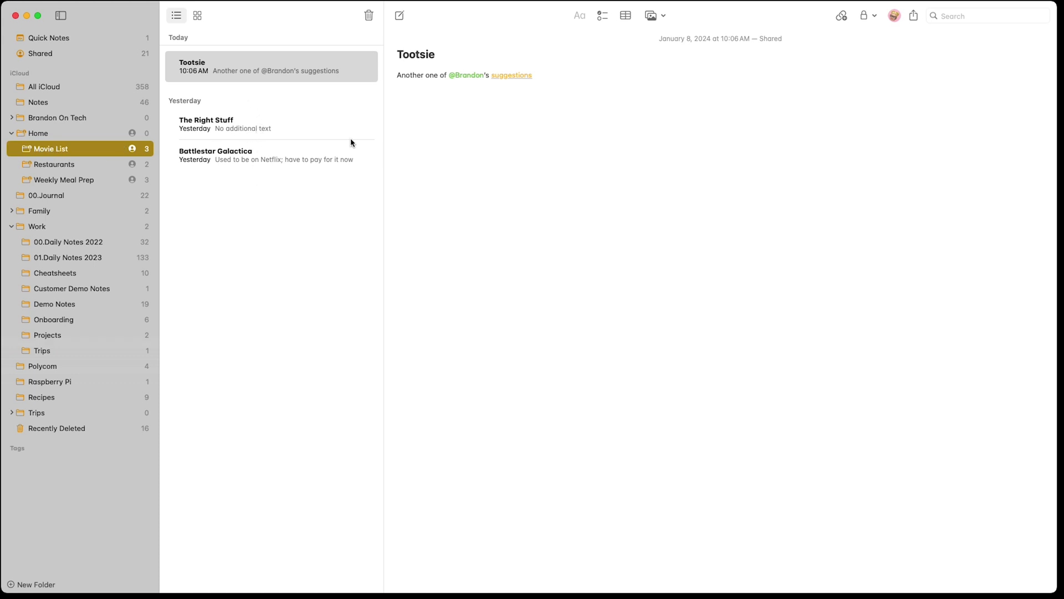
pyautogui.click(256, 164)
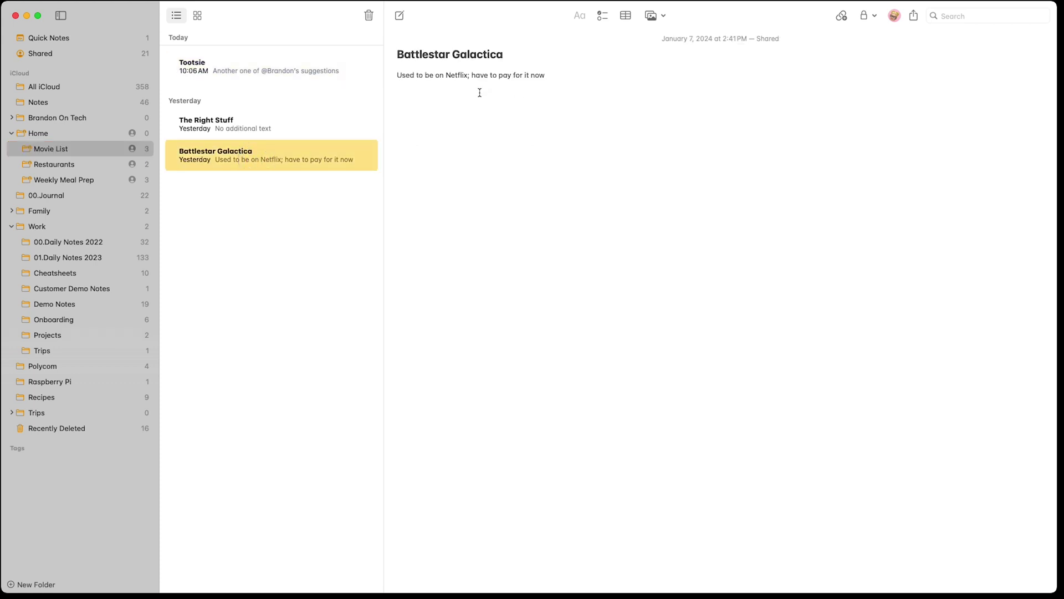
pyautogui.click(263, 128)
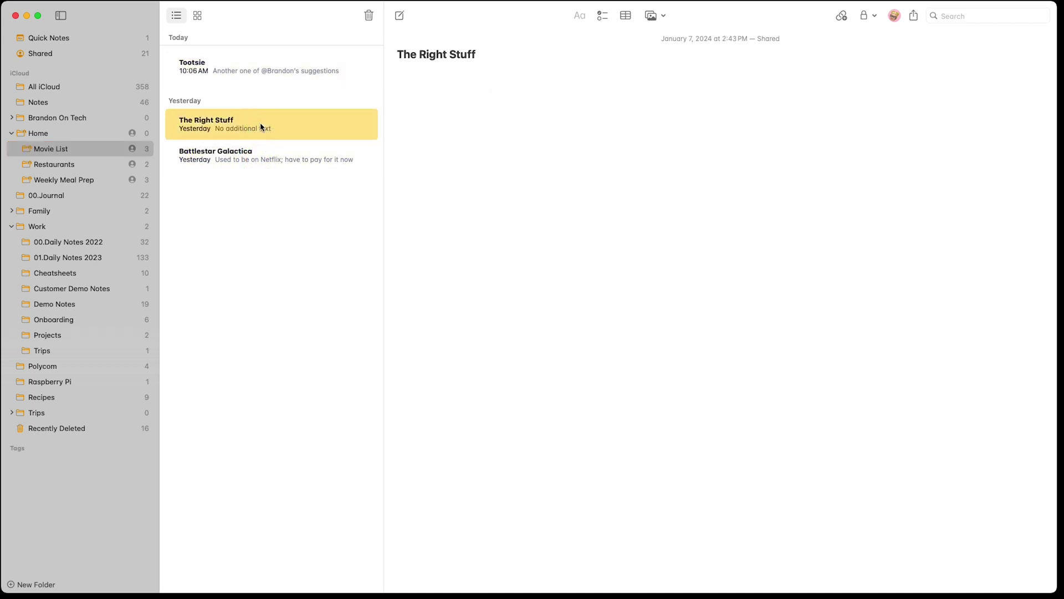
pyautogui.click(258, 71)
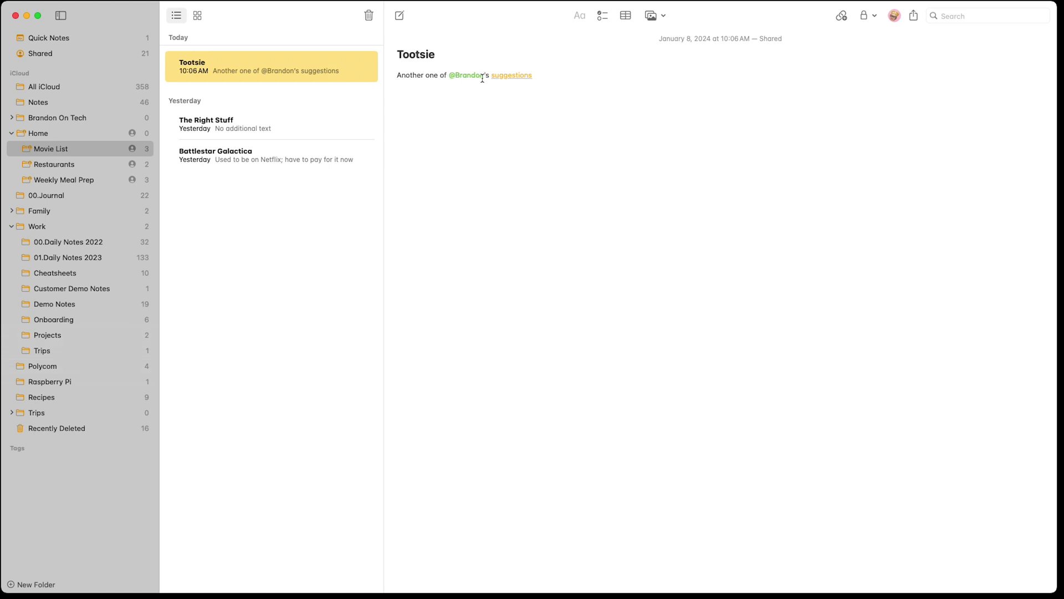
pyautogui.click(511, 79)
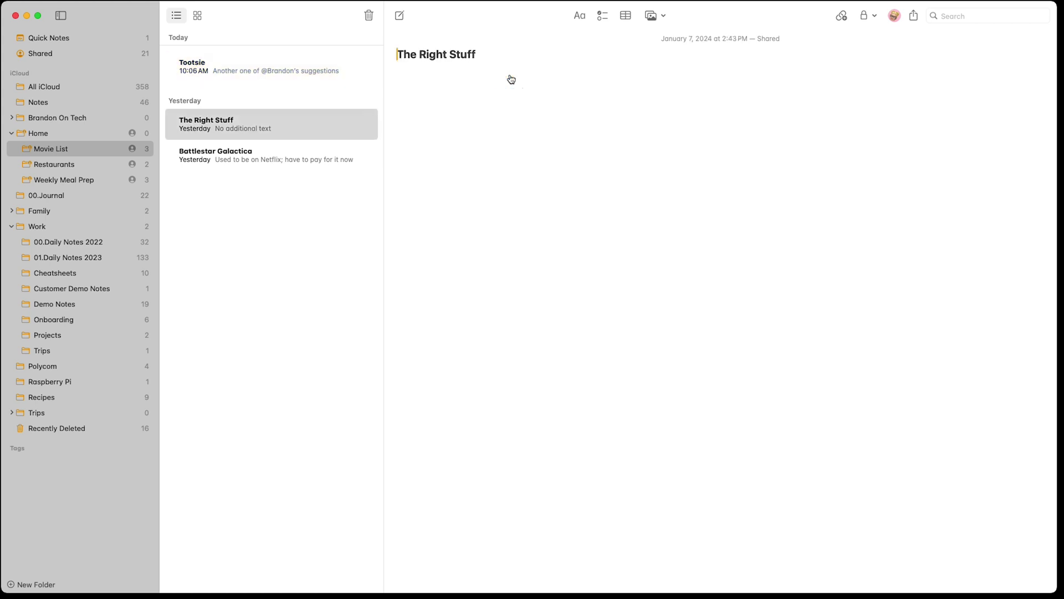
# - Return to the Tootsie note and start adding a link on the empty line below its text
pyautogui.press('Up')
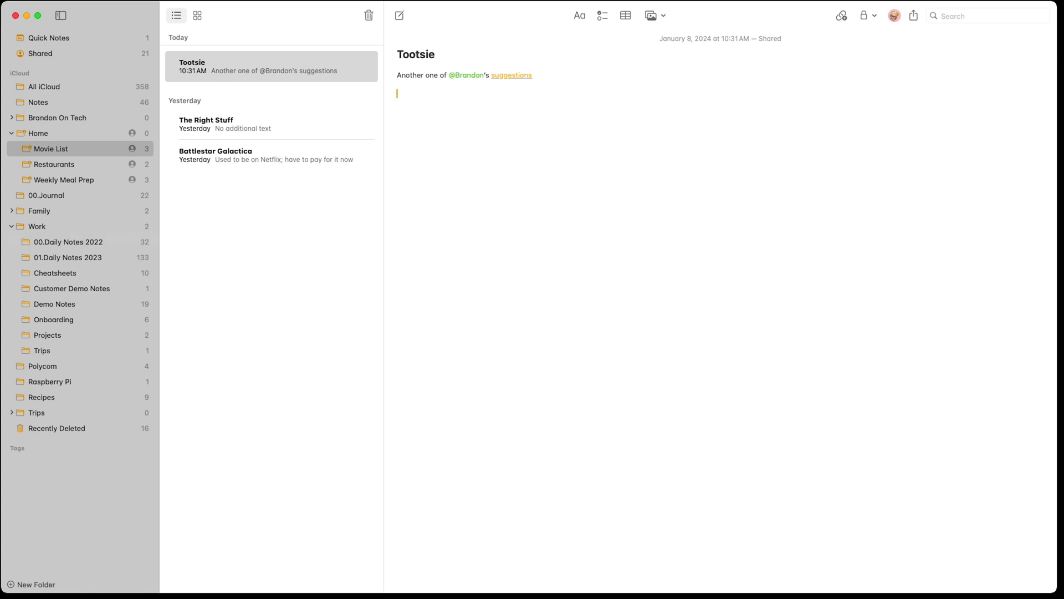
pyautogui.press('super+k')
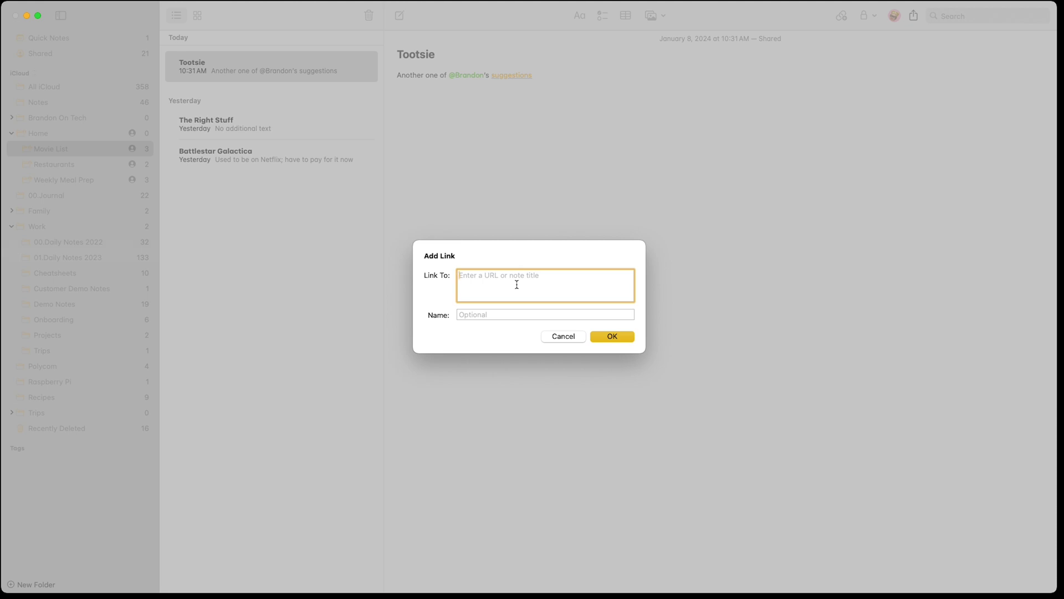
pyautogui.write('wee')
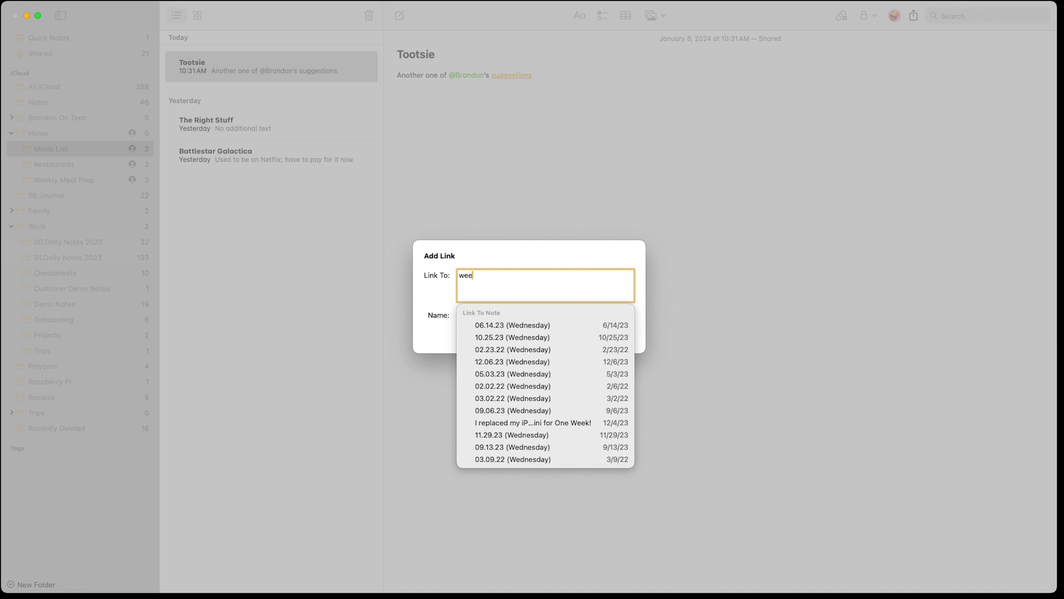
pyautogui.press('BackSpace')
pyautogui.press('BackSpace')
pyautogui.press('BackSpace')
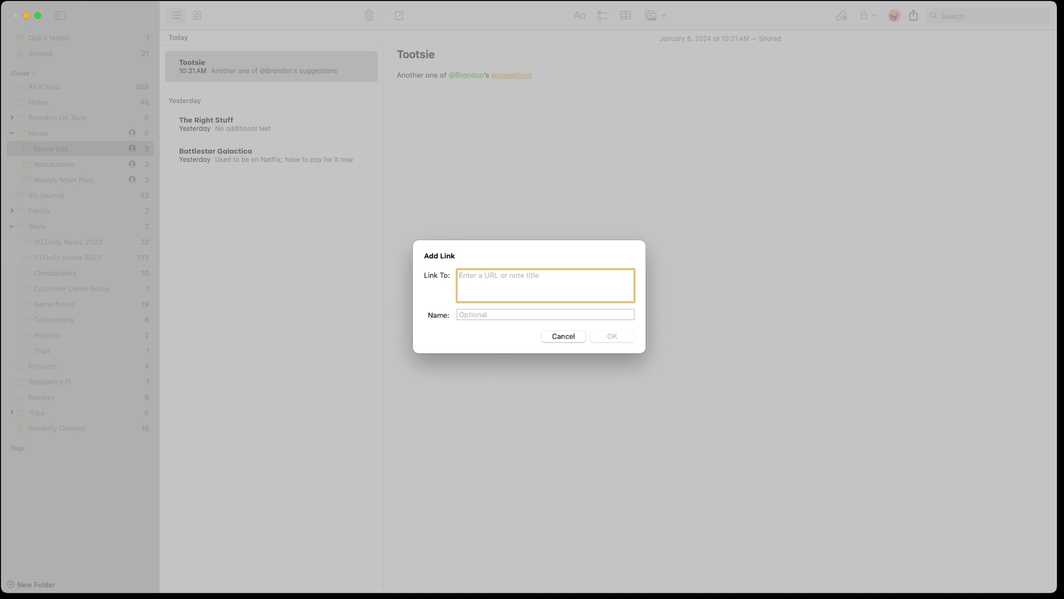
# - Find the target note with "batt" and insert a link to Battlestar Galactica that uses the note title
pyautogui.write('batt')
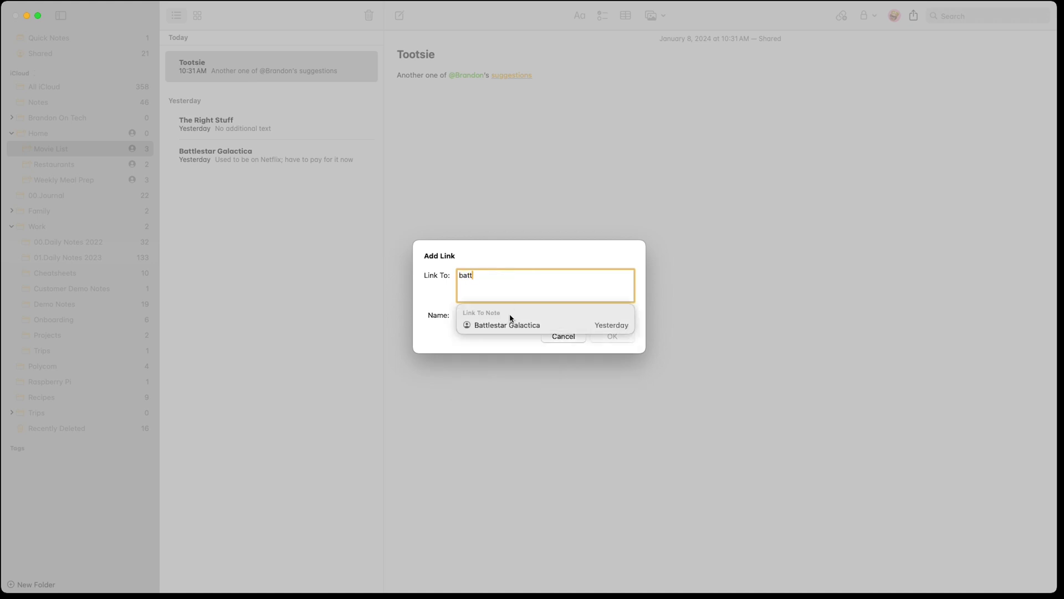
pyautogui.click(519, 328)
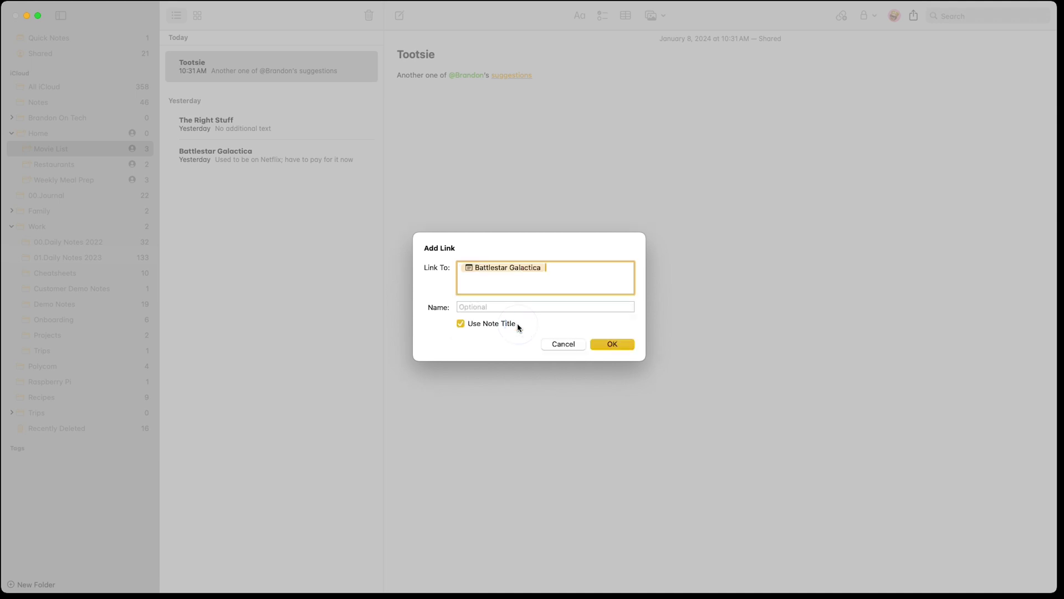
pyautogui.click(613, 345)
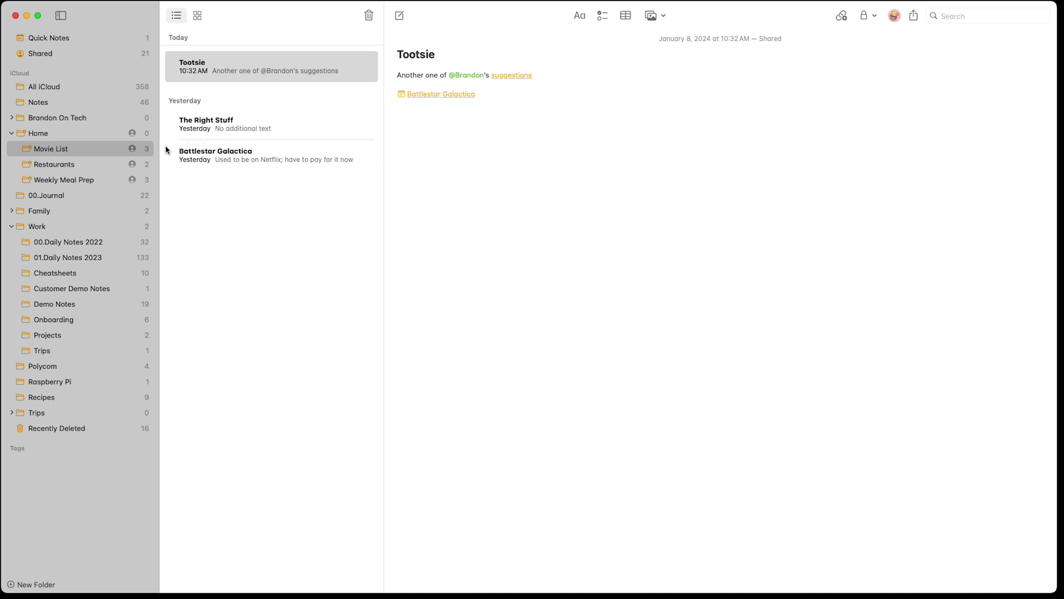
# - Open the handwritten smiley note "ü" from All iCloud and add the text "Typed notes!" below the drawing
pyautogui.click(46, 86)
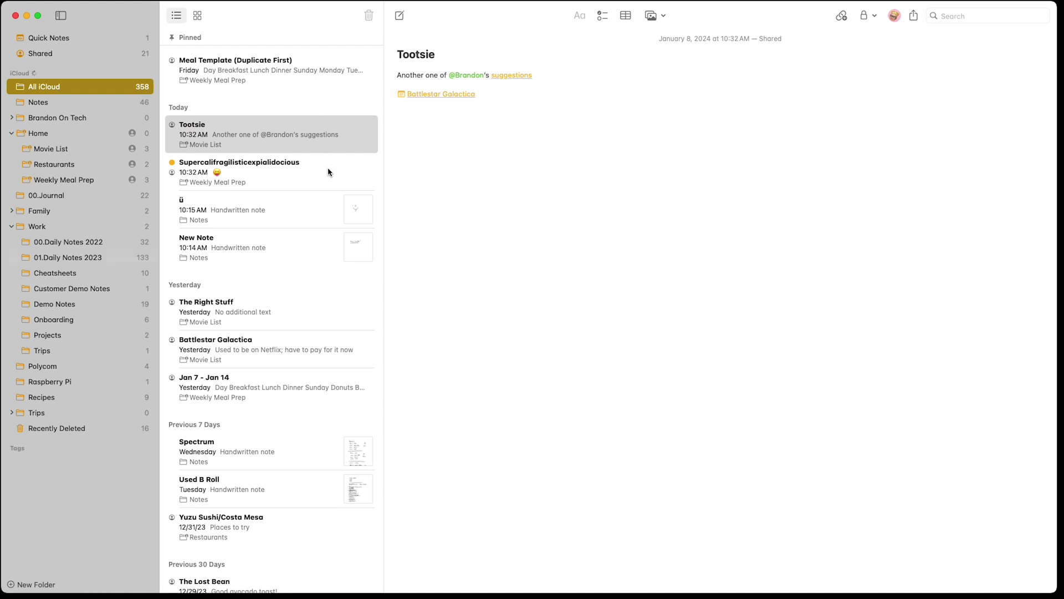
pyautogui.click(353, 218)
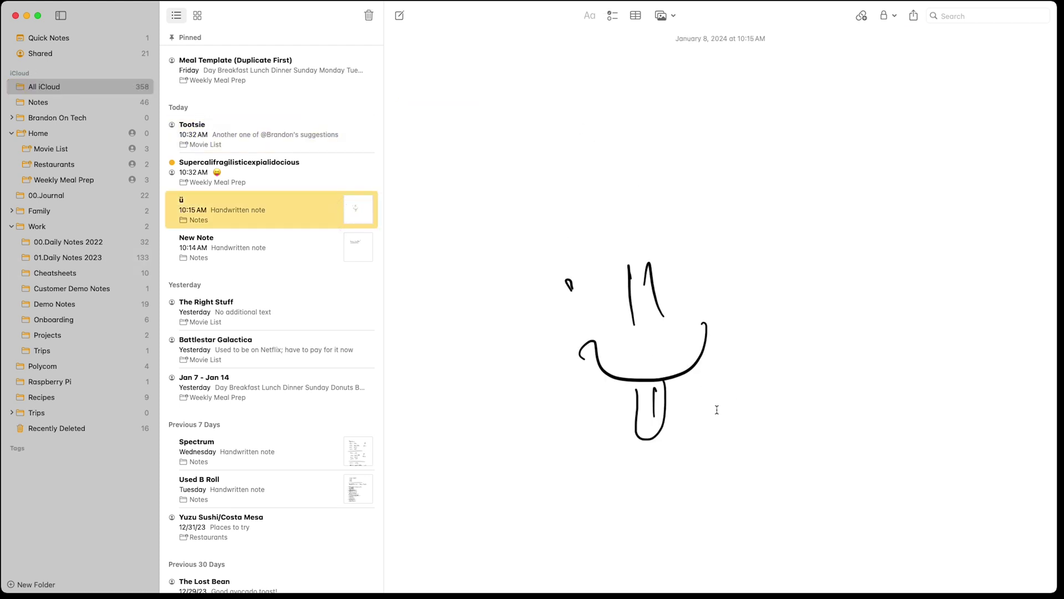
pyautogui.click(829, 419)
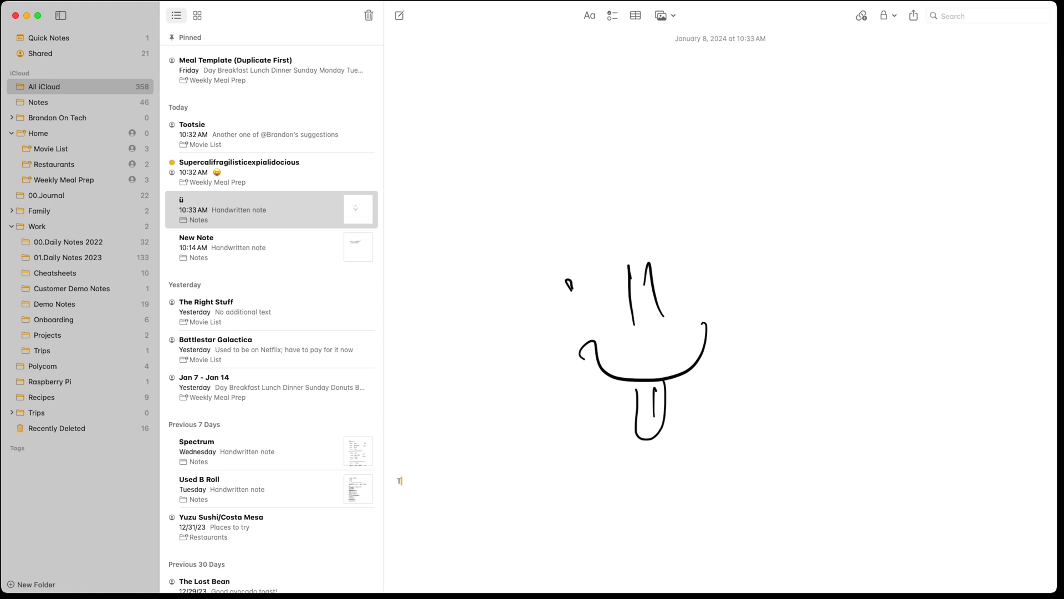
pyautogui.write('Typed notes')
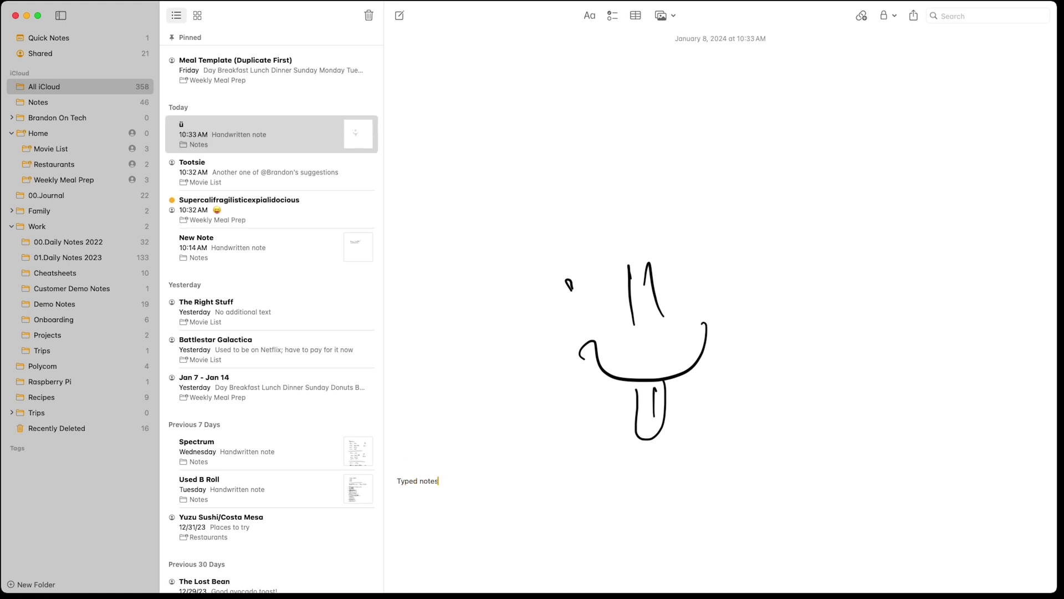
pyautogui.write('!')
pyautogui.press('super+a')
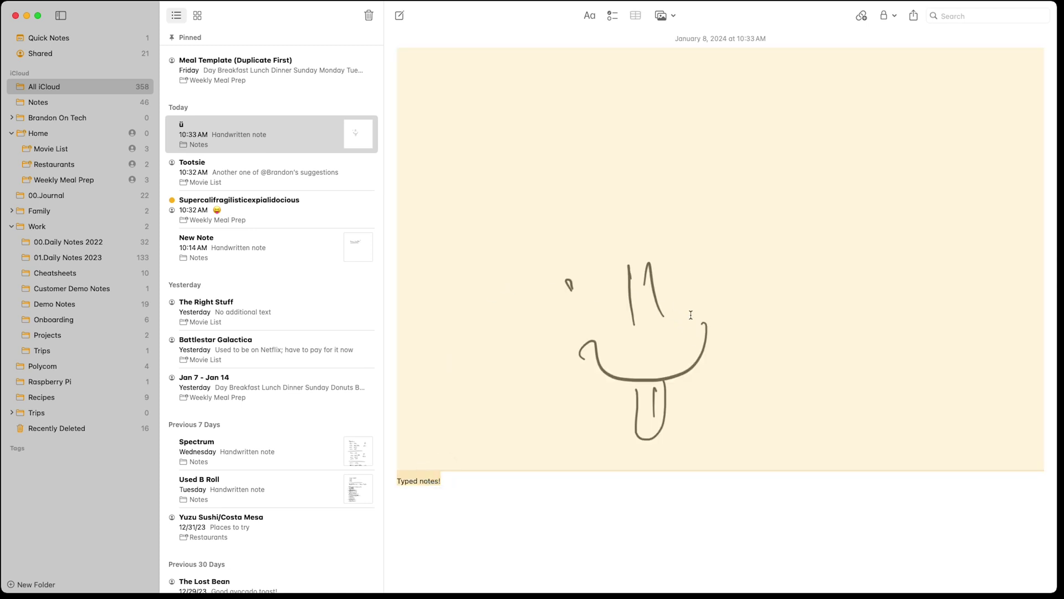
pyautogui.click(480, 482)
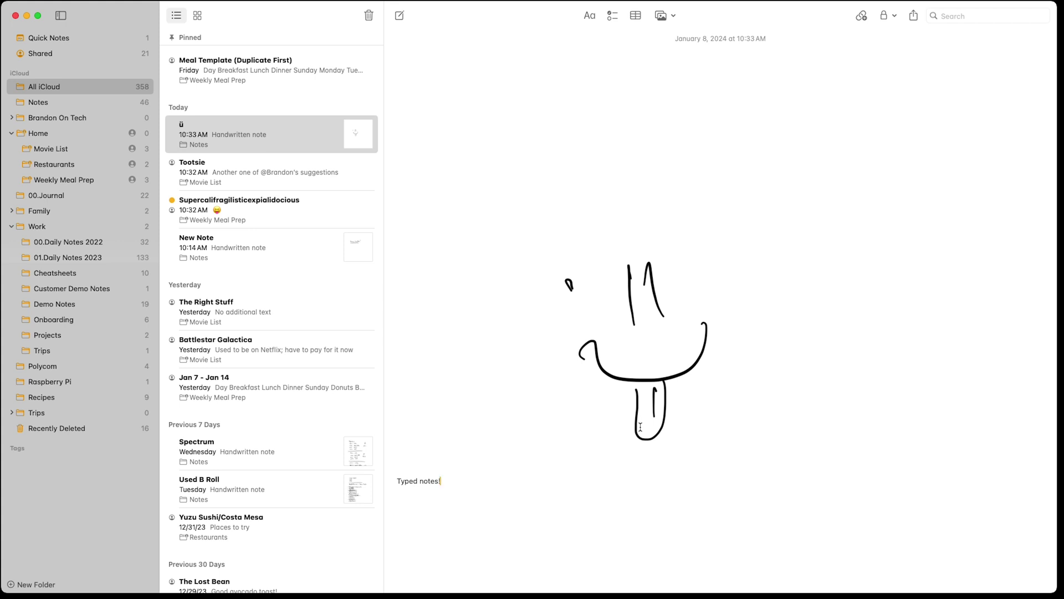
# - Search the notes for "memphis" and open the handwritten note titled Search
pyautogui.click(963, 16)
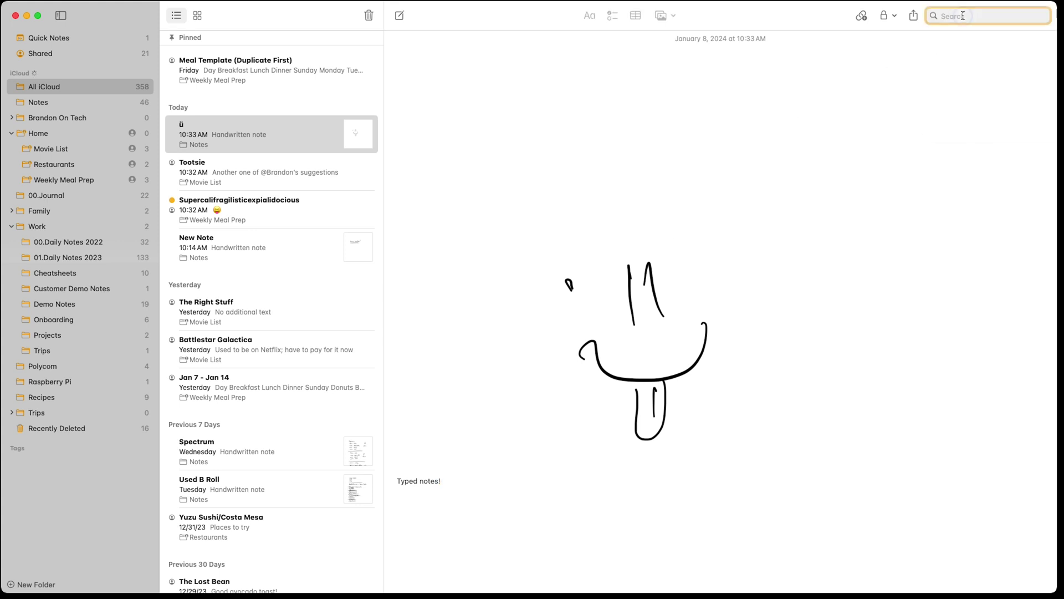
pyautogui.write('memph')
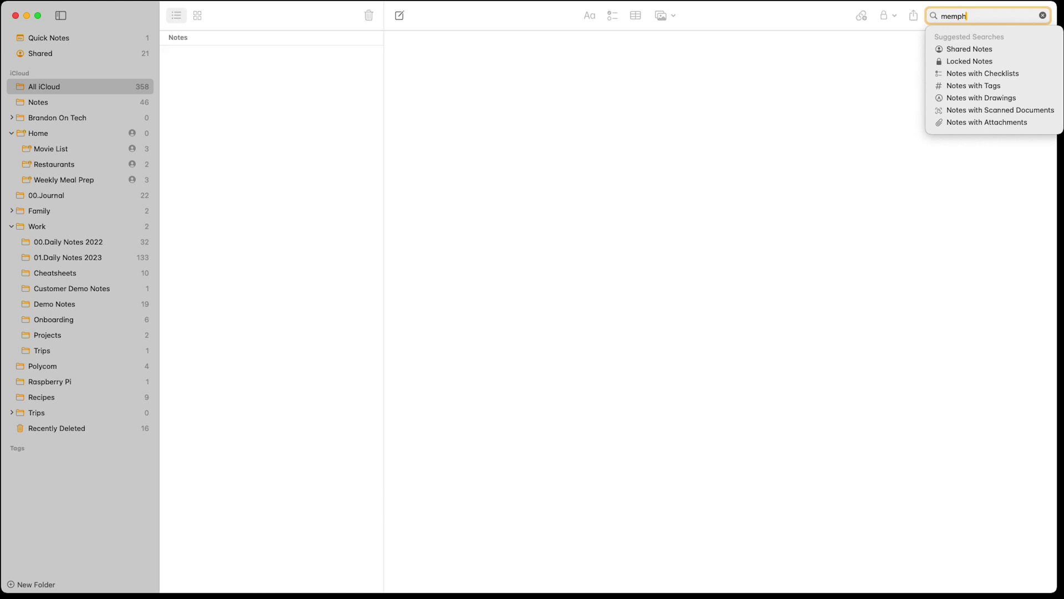
pyautogui.write('is')
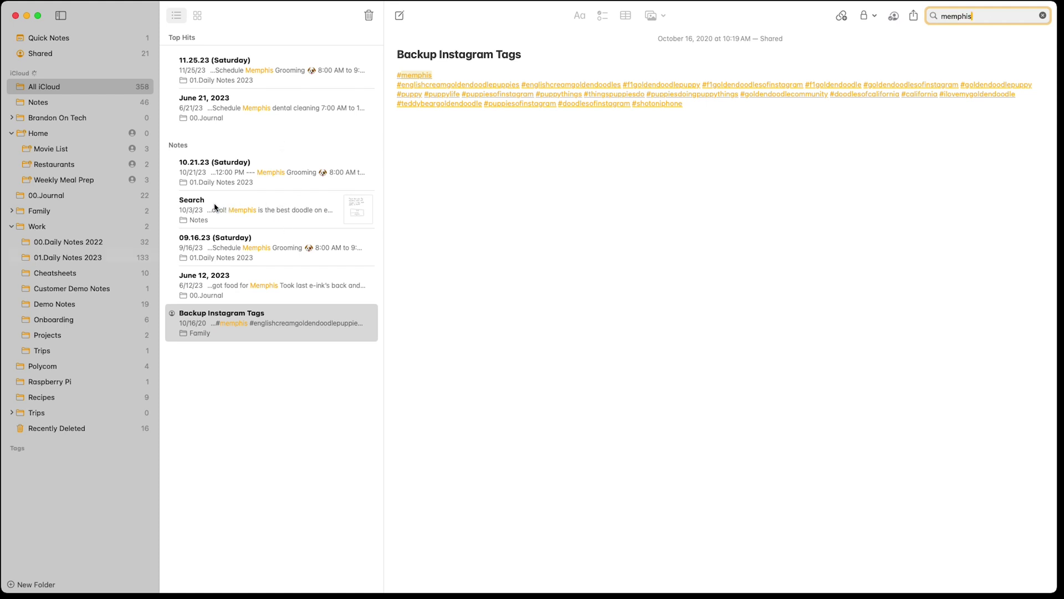
pyautogui.click(319, 210)
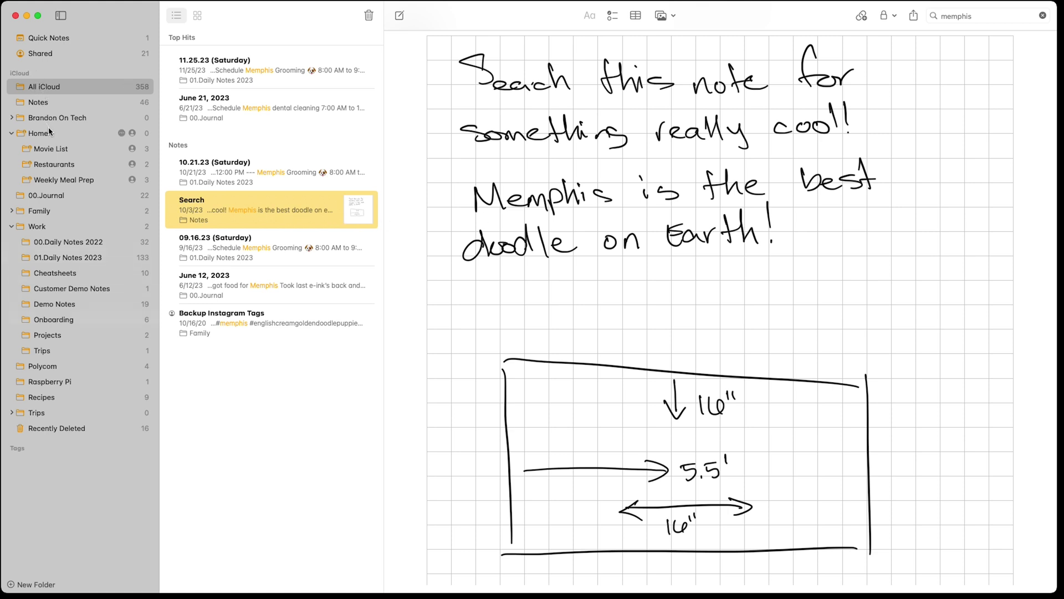
# - Go back to the Movie List folder and add the tag #scifi below the Battlestar Galactica link in Tootsie
pyautogui.click(50, 148)
pyautogui.click(500, 114)
pyautogui.press('Return')
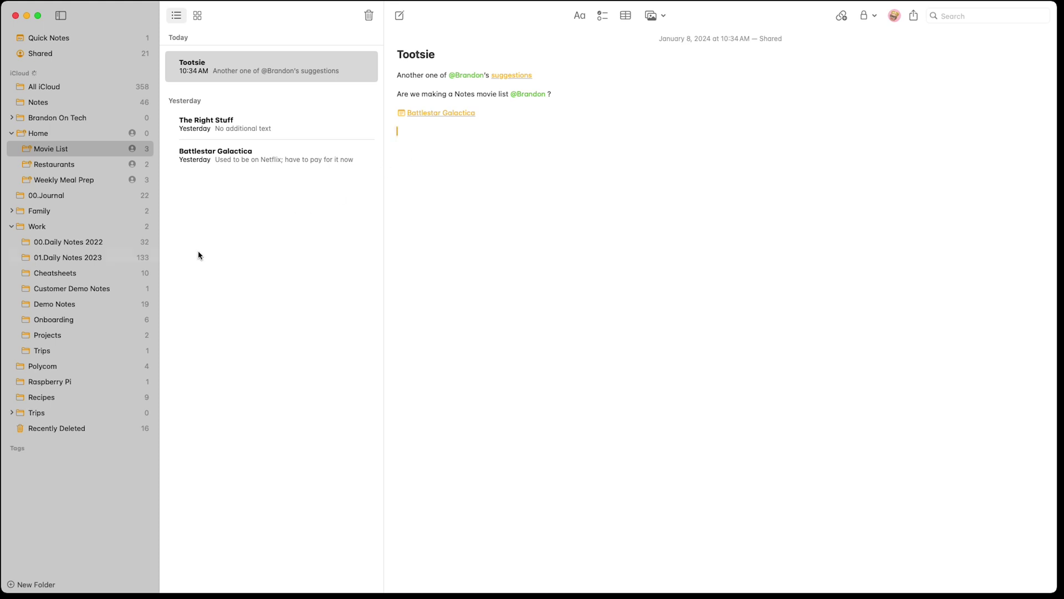
pyautogui.write('#scifi')
pyautogui.press('BackSpace')
pyautogui.press('BackSpace')
# - Set up a new smart folder that includes notes with the #scifi tag
pyautogui.click(23, 585)
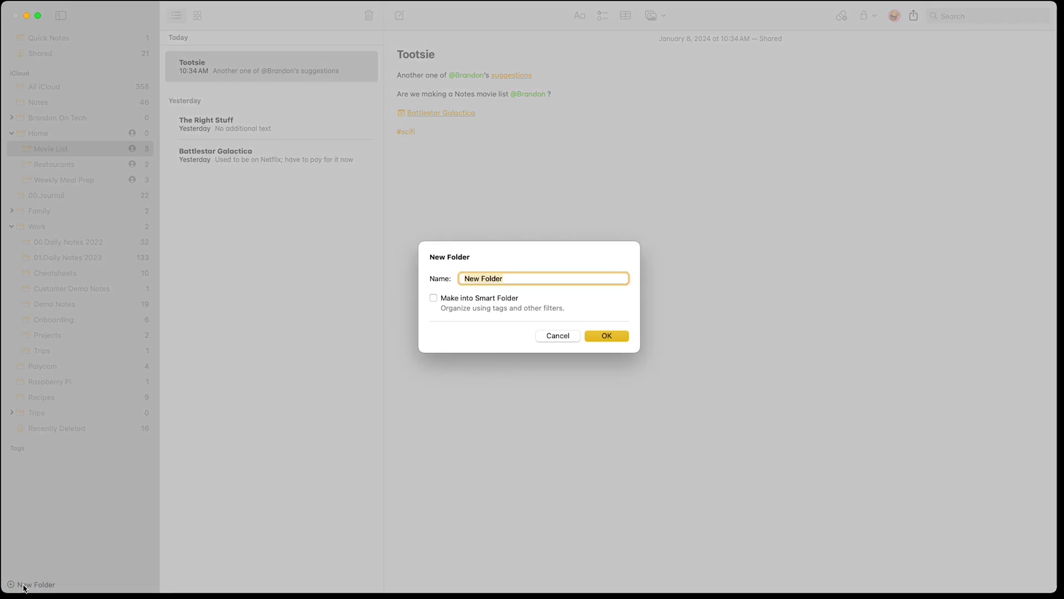
pyautogui.click(434, 299)
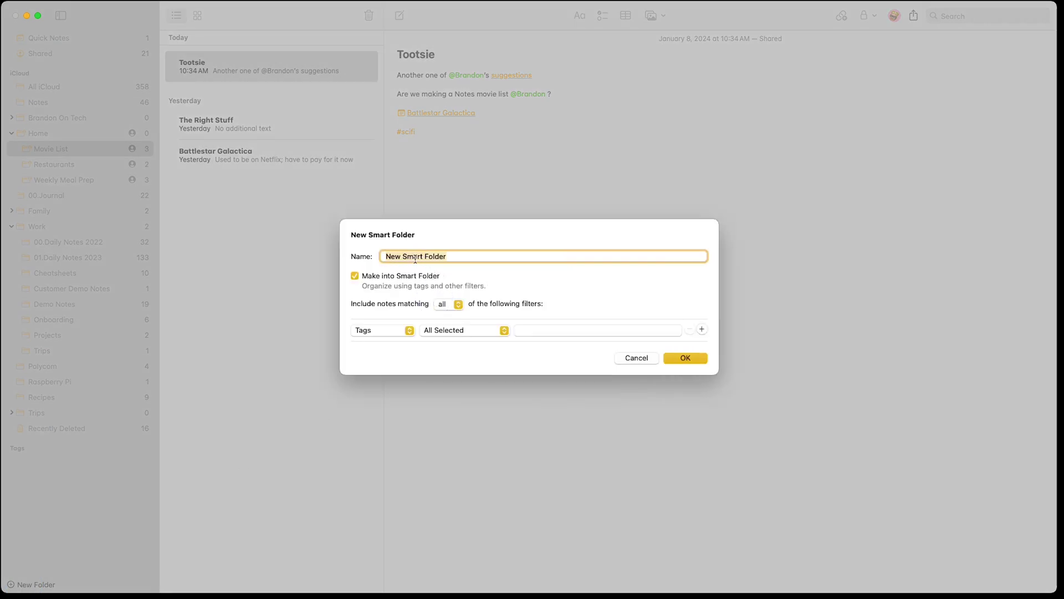
pyautogui.click(554, 330)
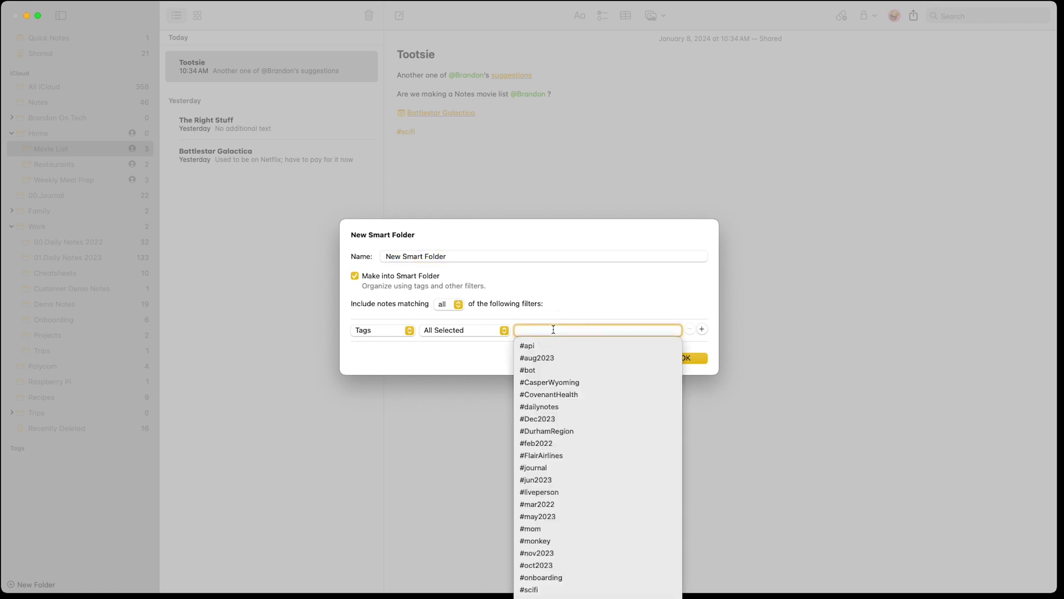
pyautogui.write('sc')
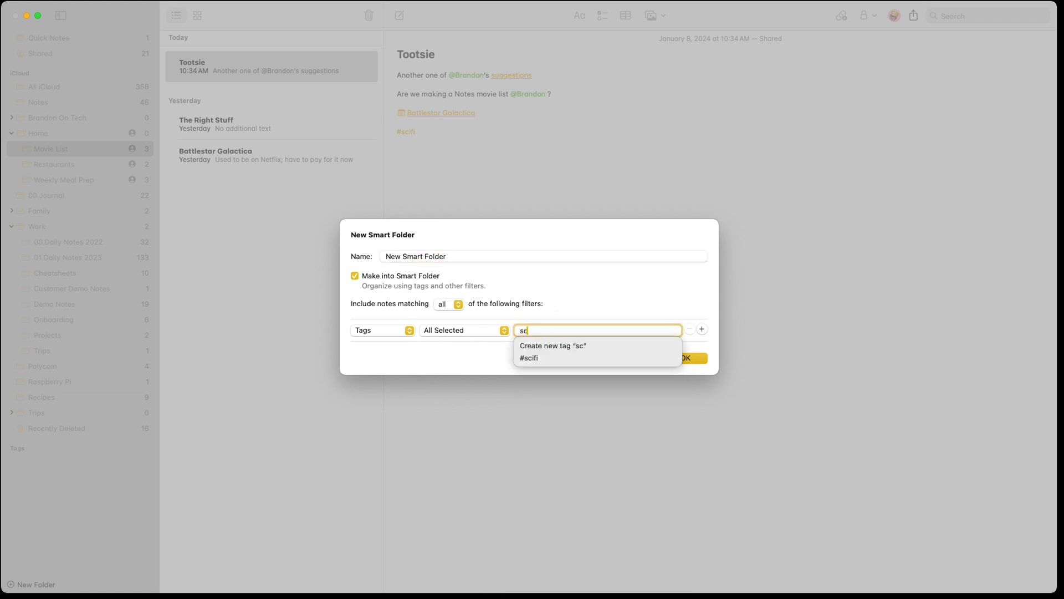
pyautogui.click(550, 358)
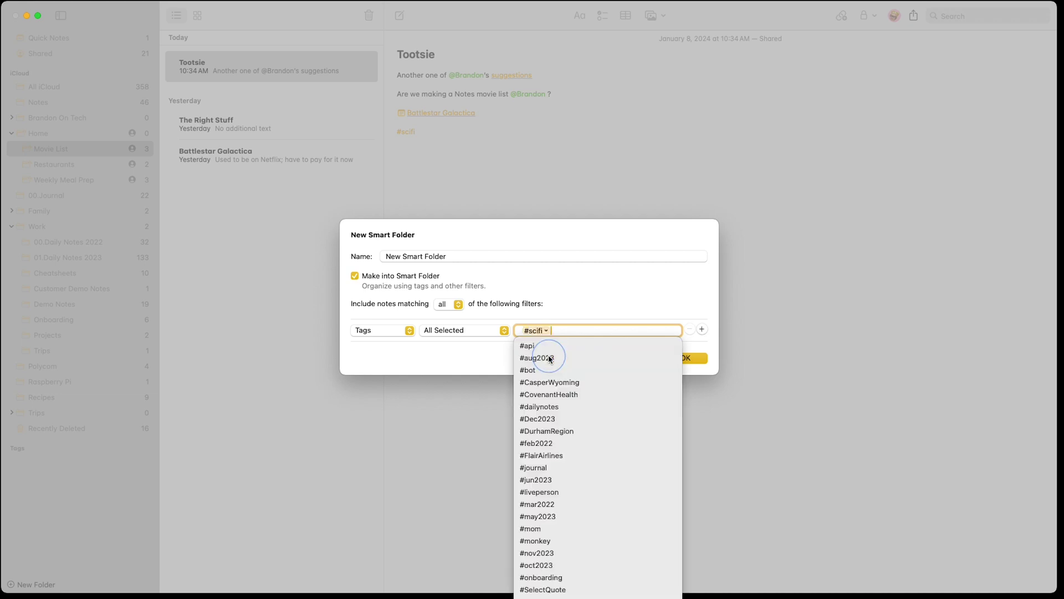
pyautogui.click(683, 295)
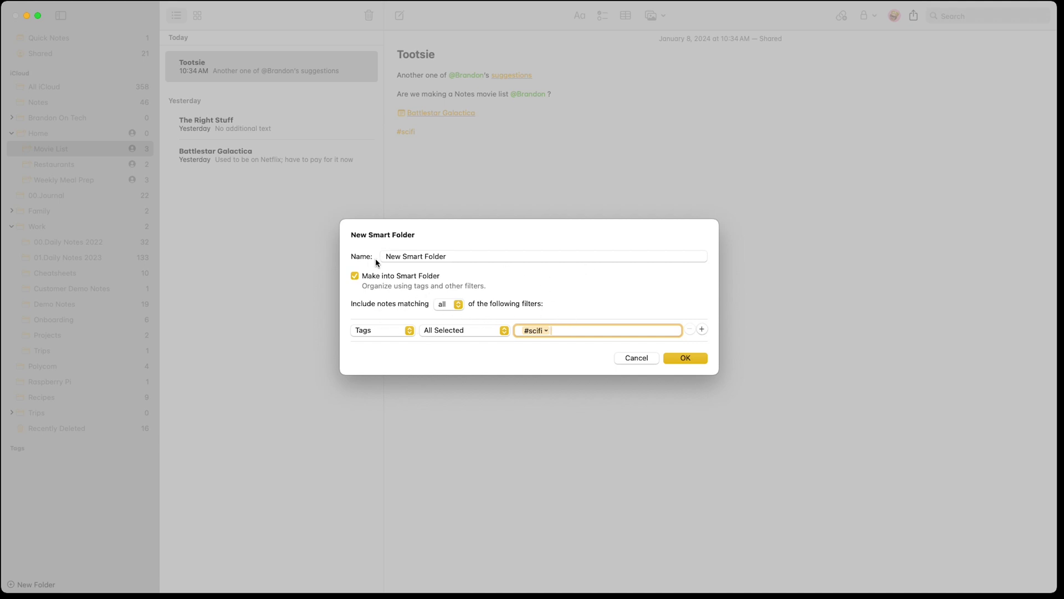
# - Name the smart folder "SciFi Movies" and create it
pyautogui.moveTo(455, 257); pyautogui.dragTo(372, 252)
pyautogui.write('SciFi Movies')
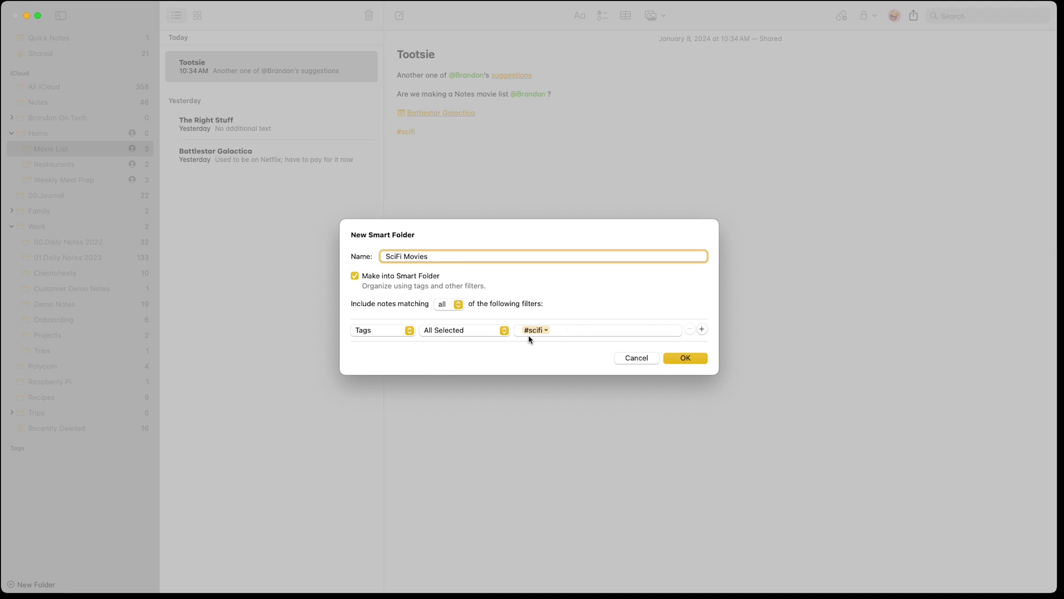
pyautogui.click(687, 360)
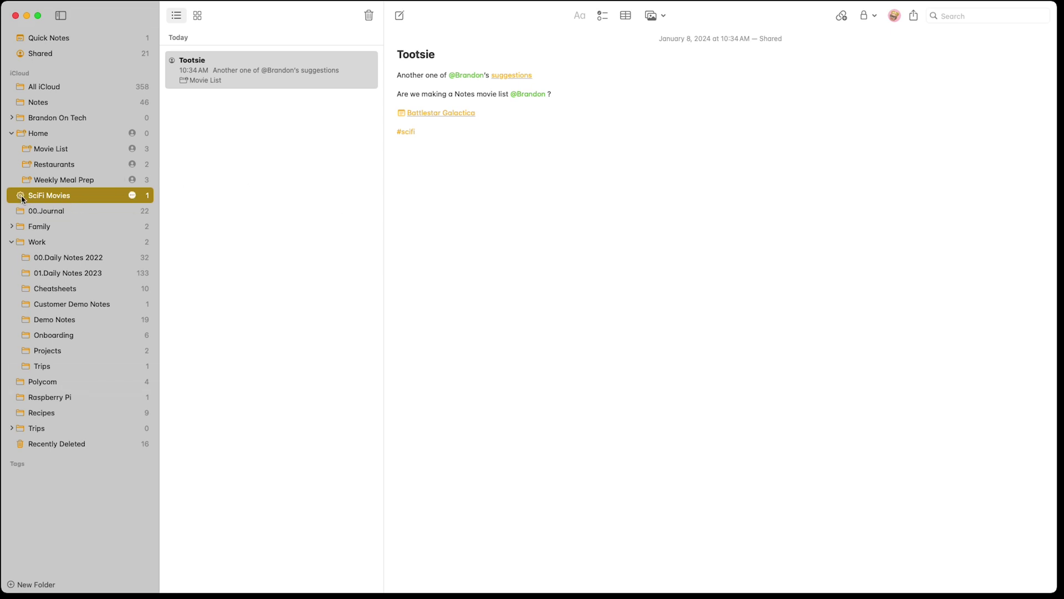
# - Undo the SciFi Movies folder and try to convert New Folder inside the shared Home folder to a smart folder
pyautogui.press('super+z')
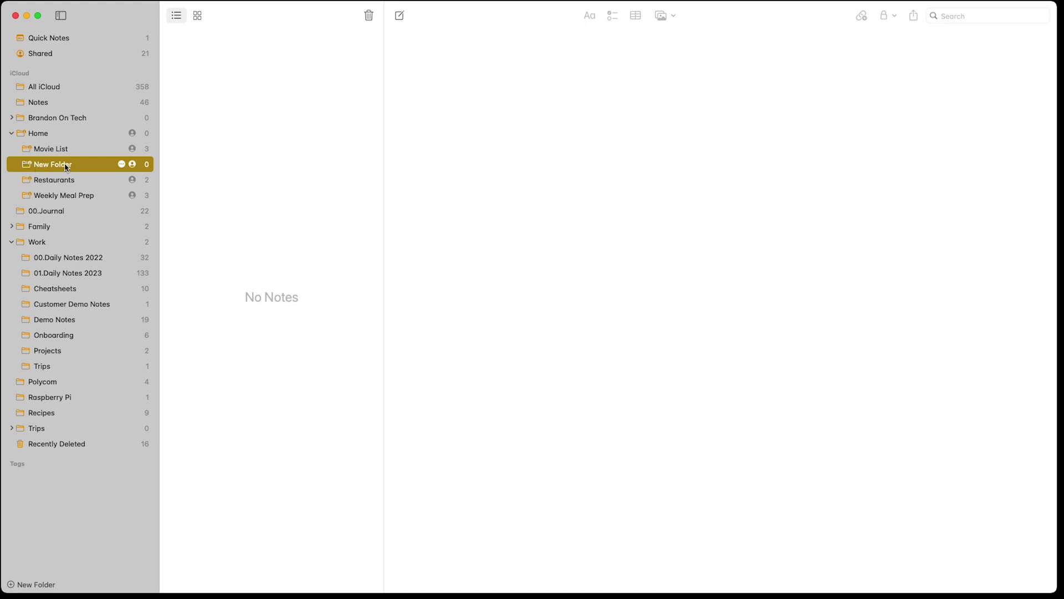
pyautogui.click(121, 165)
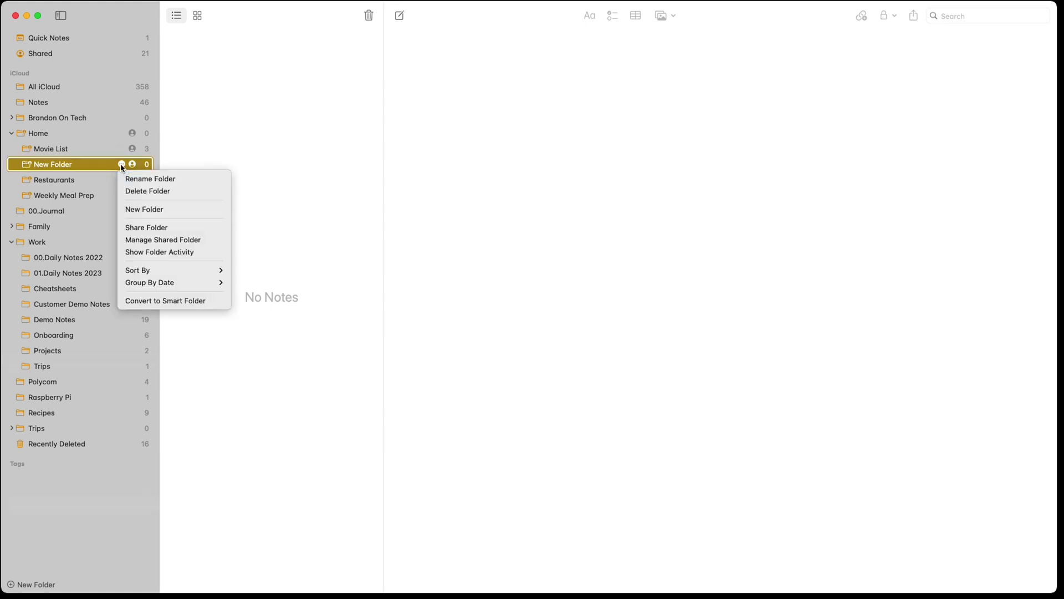
pyautogui.click(161, 301)
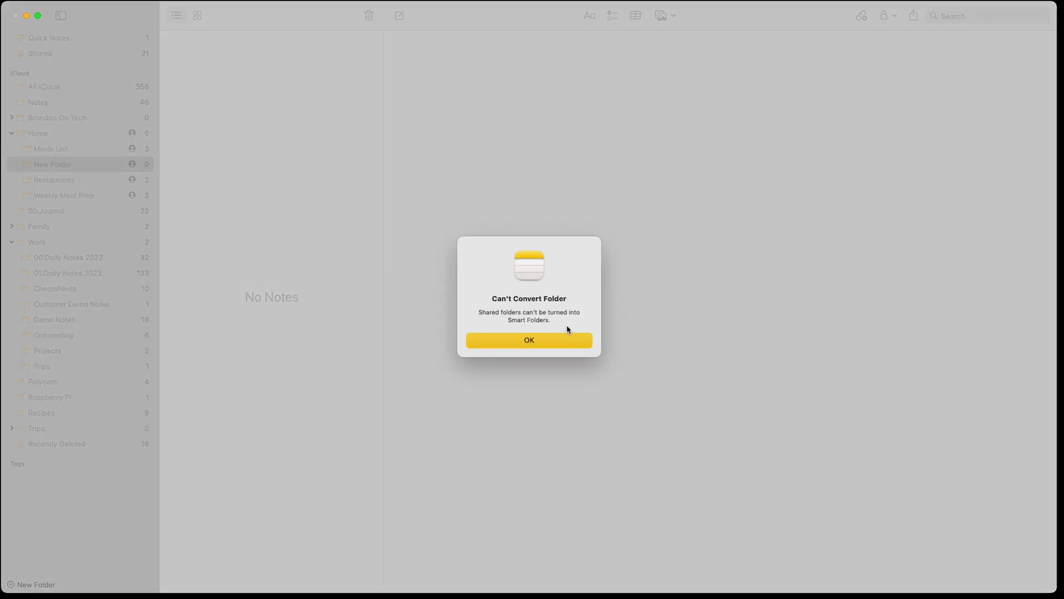
pyautogui.click(519, 341)
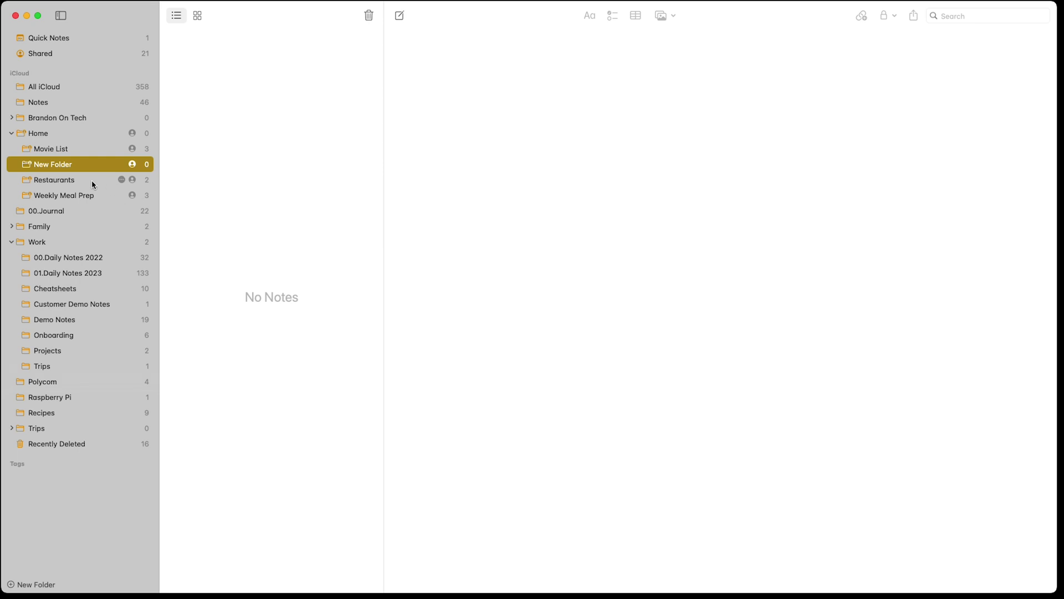